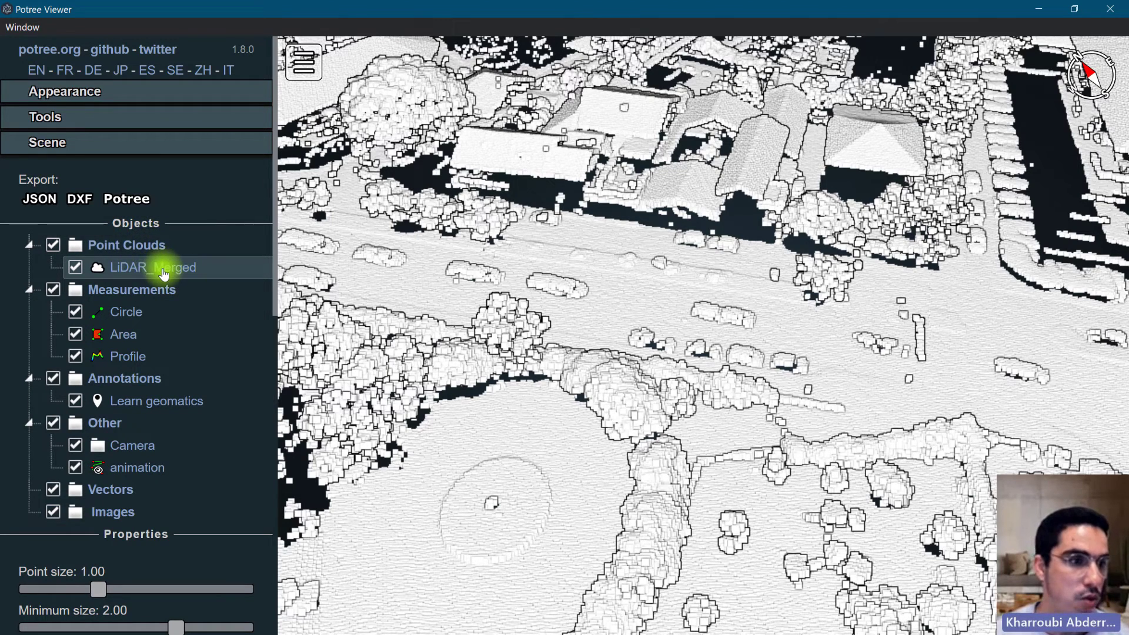
Review the Measurements, Annotations and Images groups of the scene and expand the classification filters.
left_click(151, 288)
scroll(170, 279, "down", 3)
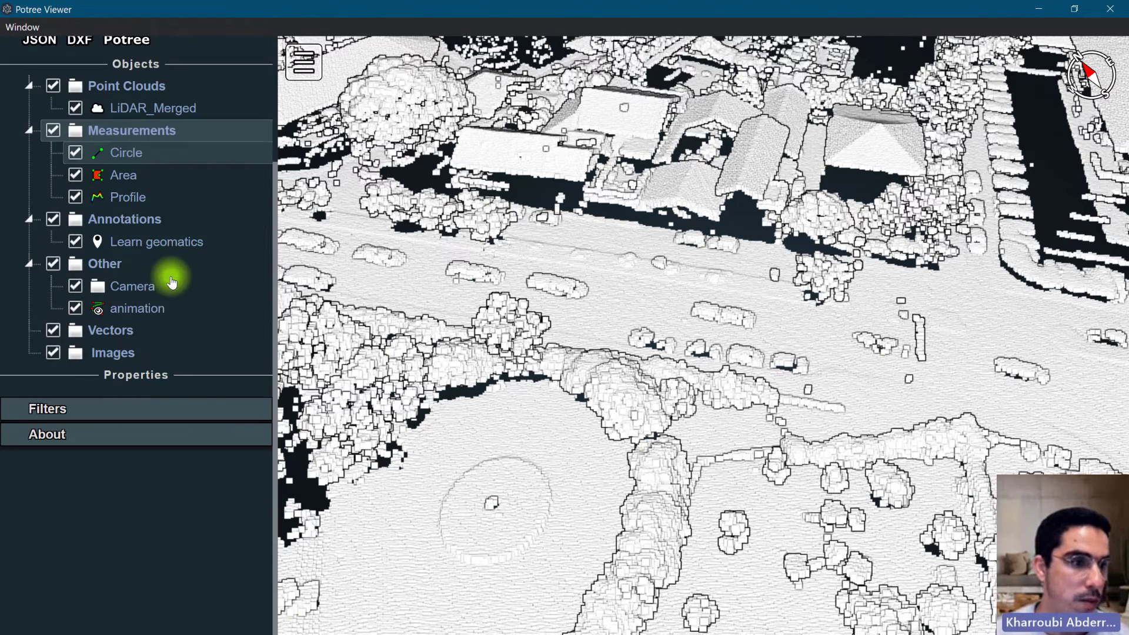
left_click(129, 220)
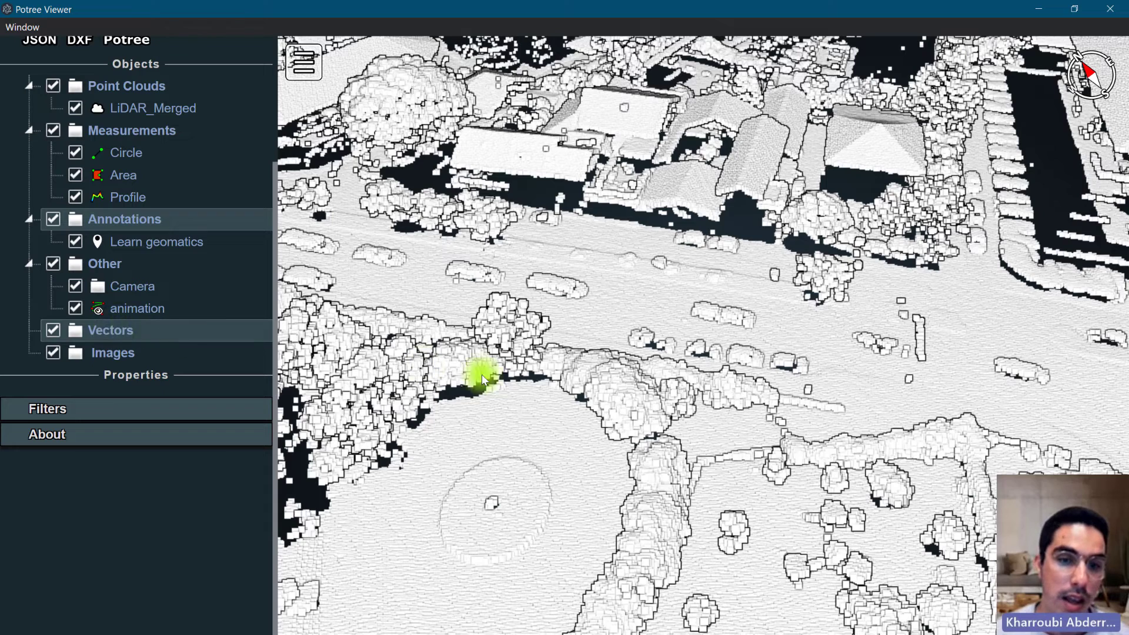
left_click(110, 357)
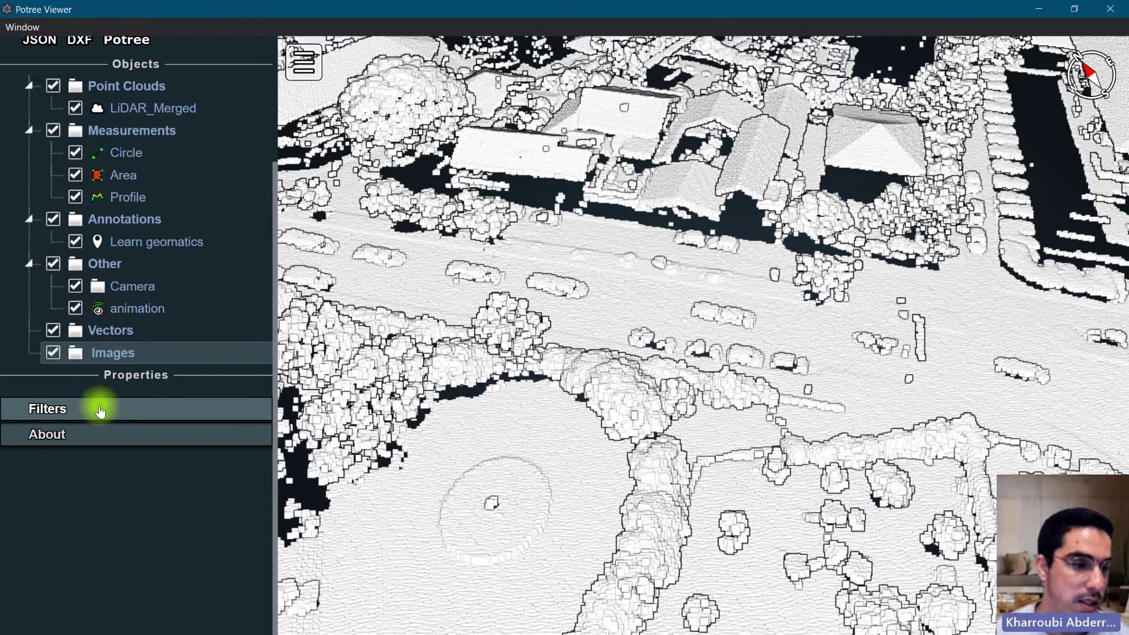
left_click(94, 409)
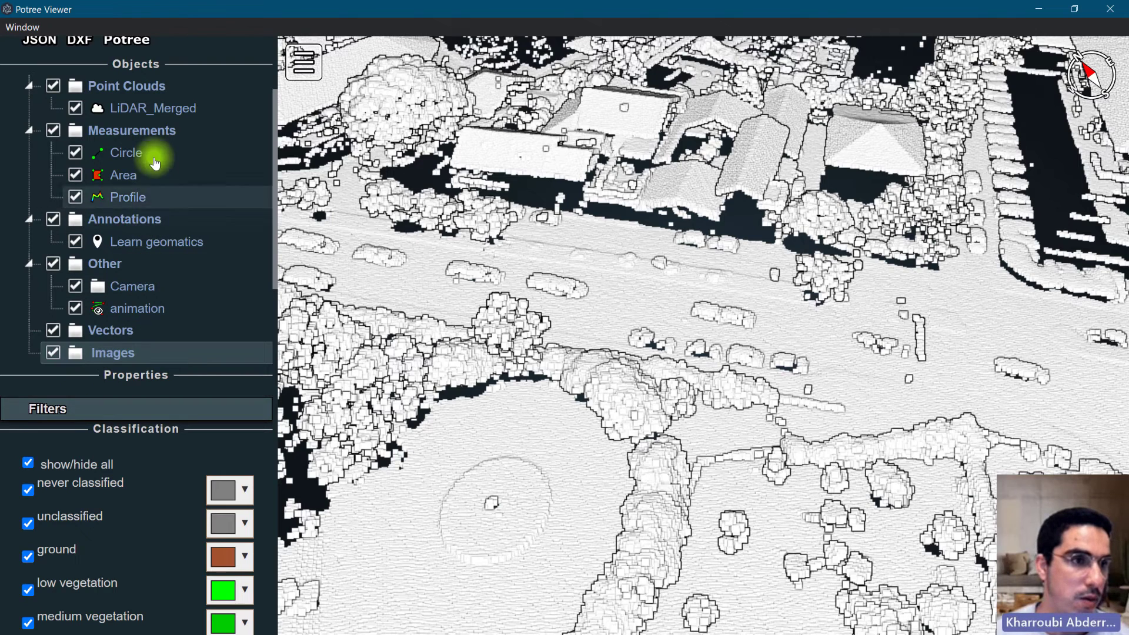
Select the LiDAR_Merged point cloud and reduce its point size to 0.41.
left_click(154, 108)
scroll(1, 385, "down", 5)
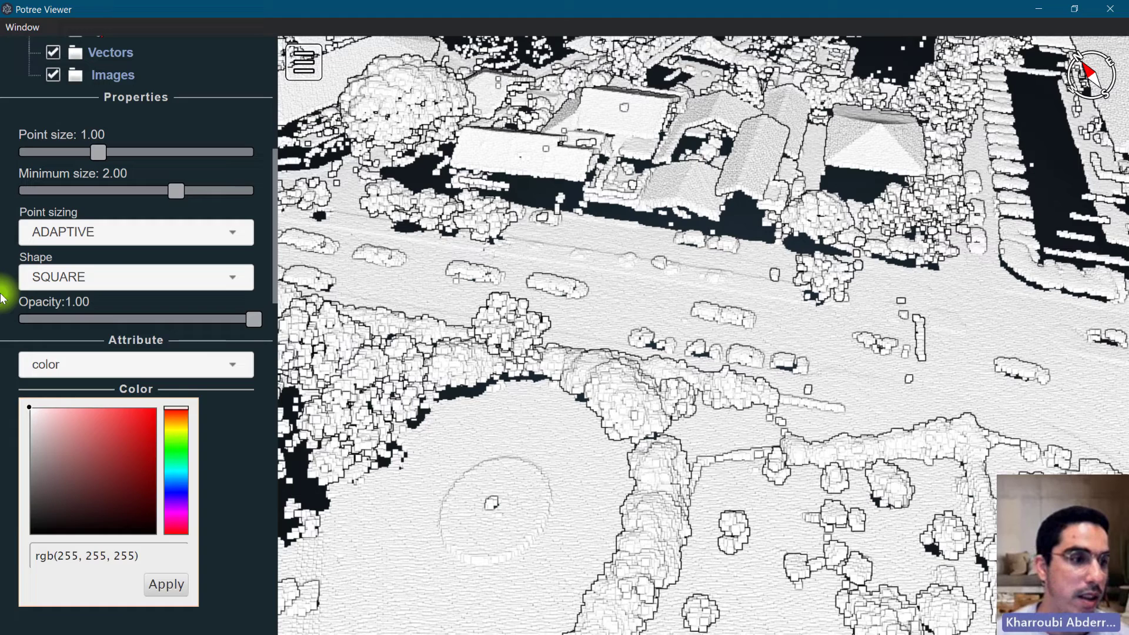
scroll(12, 294, "up", 5)
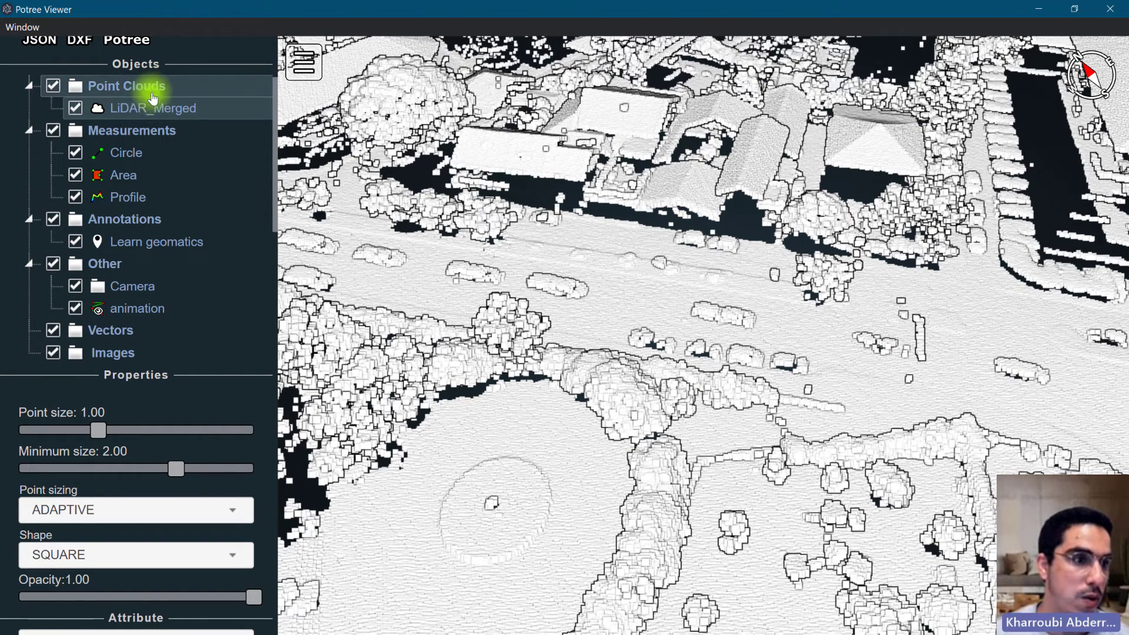
scroll(11, 290, "down", 5)
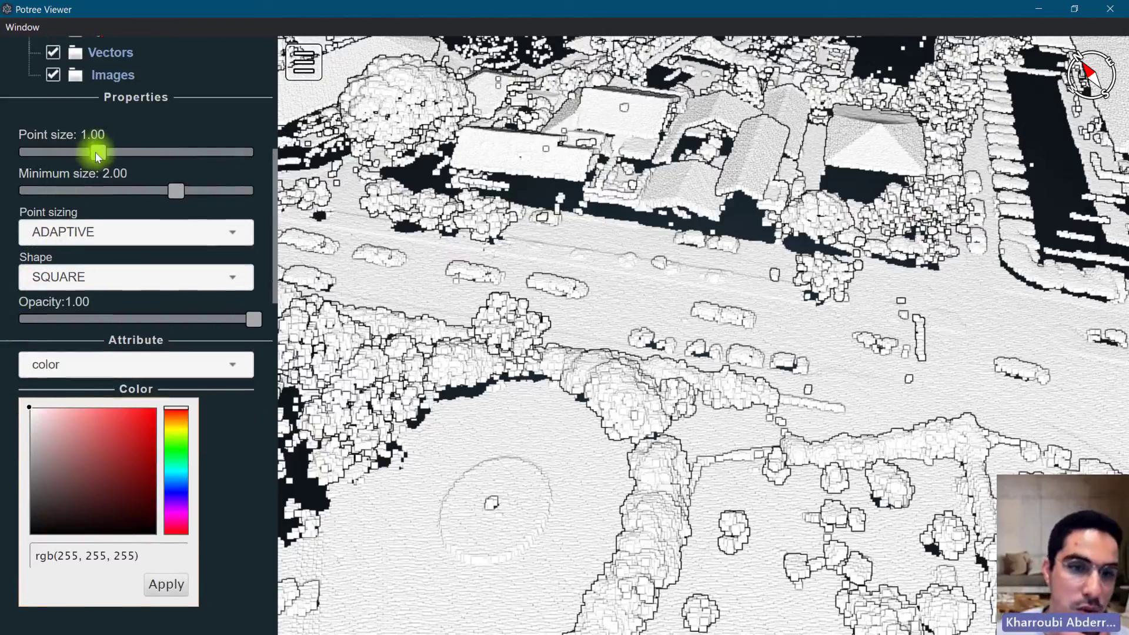
left_click_drag(97, 155, 48, 157)
Try FIXED point sizing on the point cloud and inspect the individual points.
left_click(127, 233)
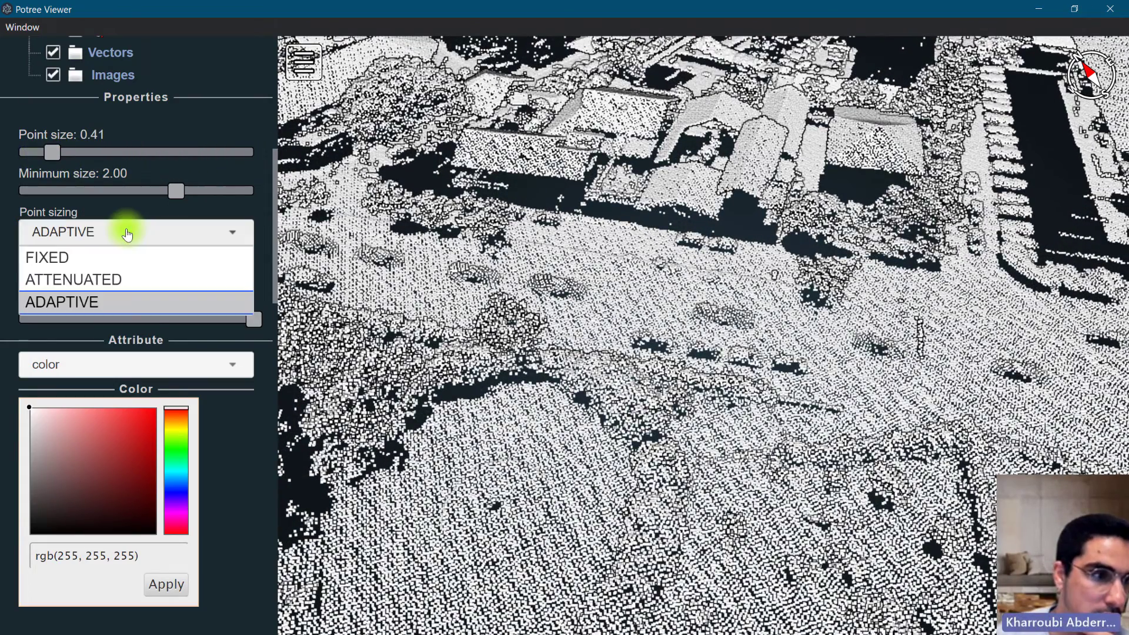
left_click(80, 263)
left_click_drag(580, 315, 559, 390)
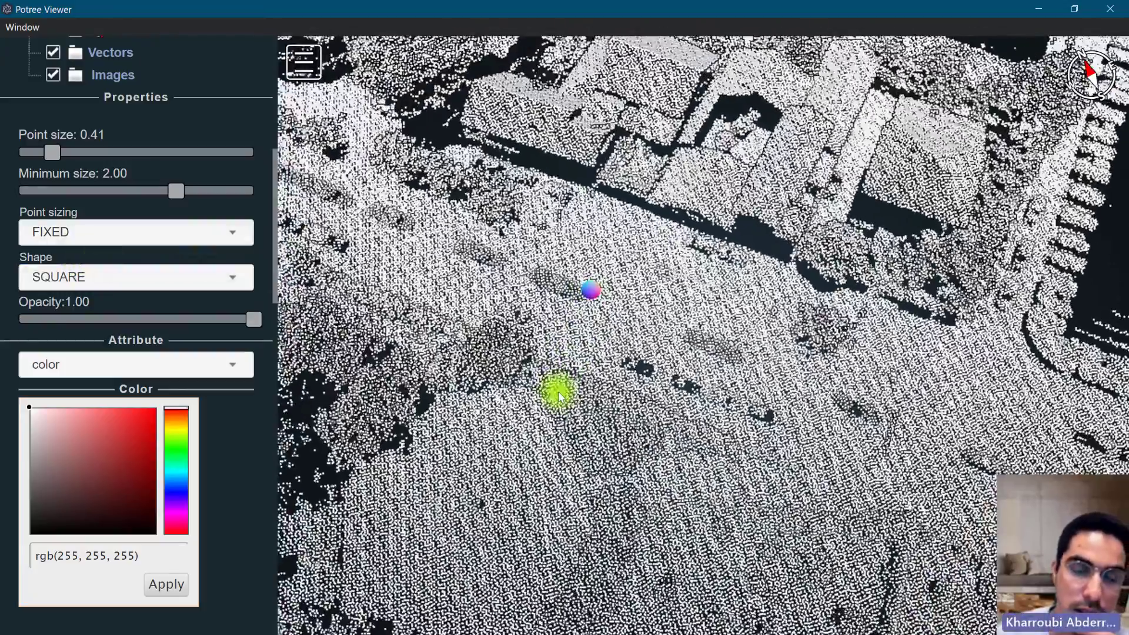
scroll(622, 323, "up", 5)
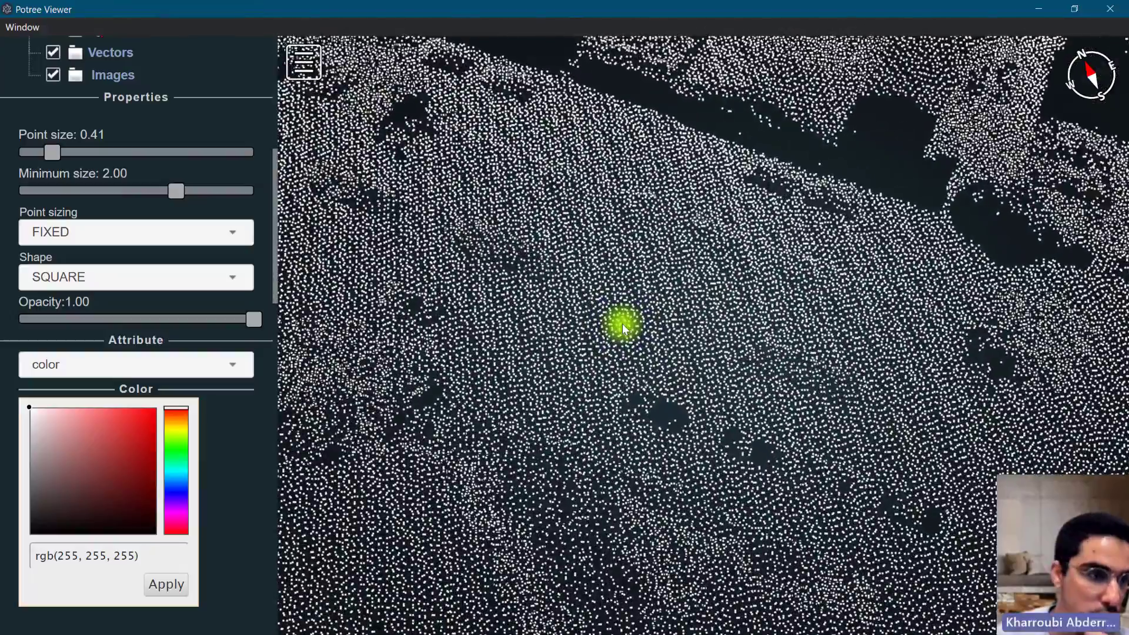
scroll(468, 315, "up", 3)
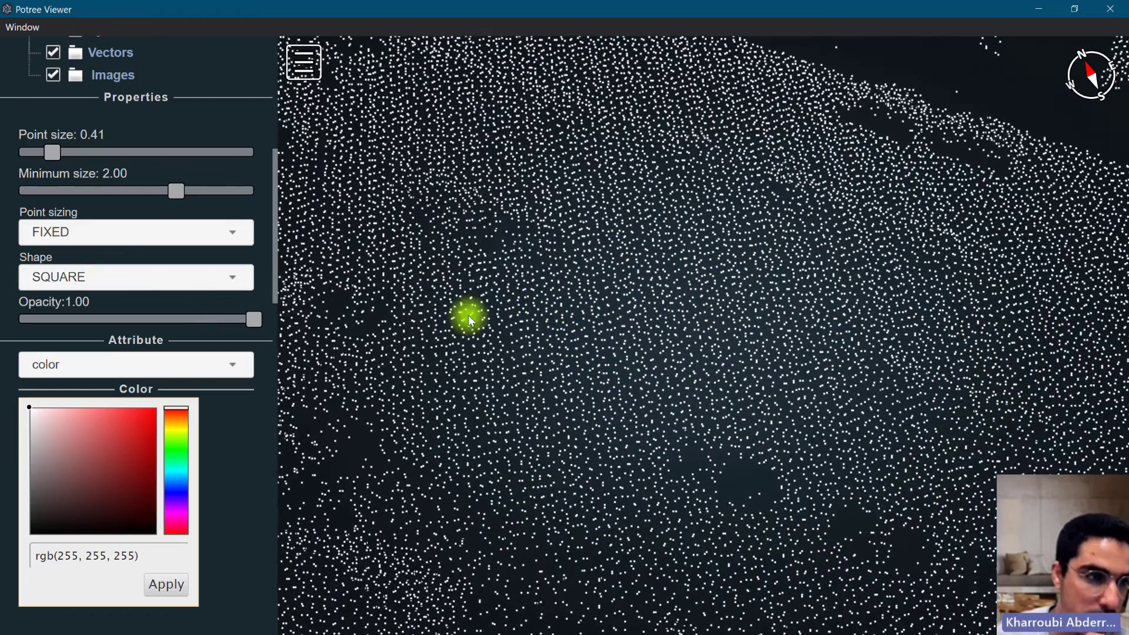
Try the PARABOLOID point shape on the point cloud and settle on the CIRCLE shape.
left_click(144, 279)
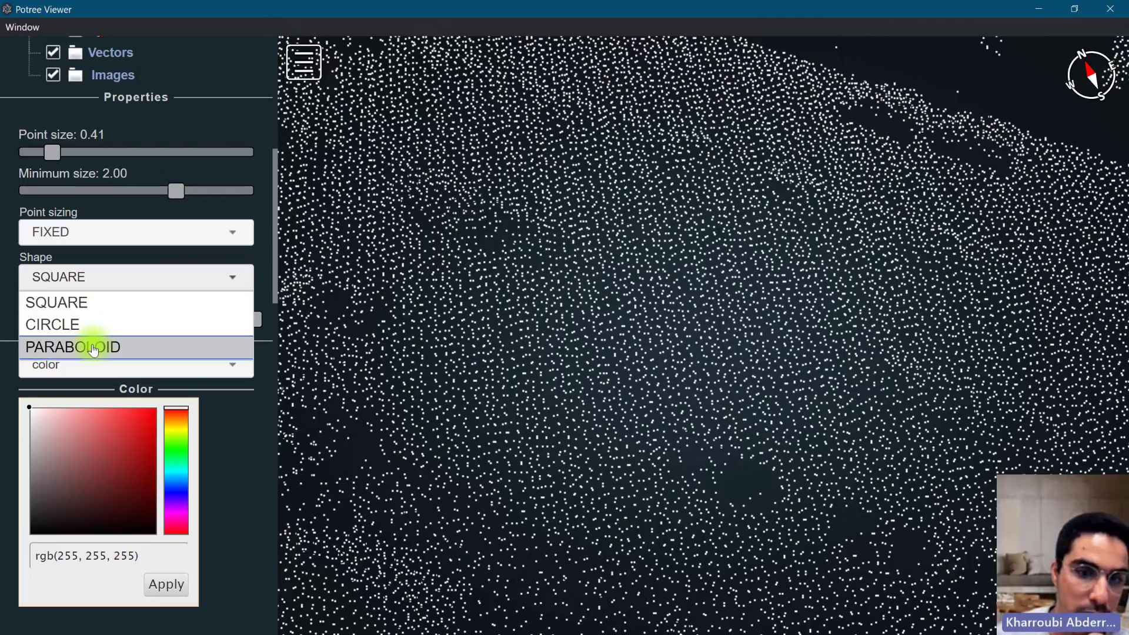
left_click(94, 347)
left_click(90, 278)
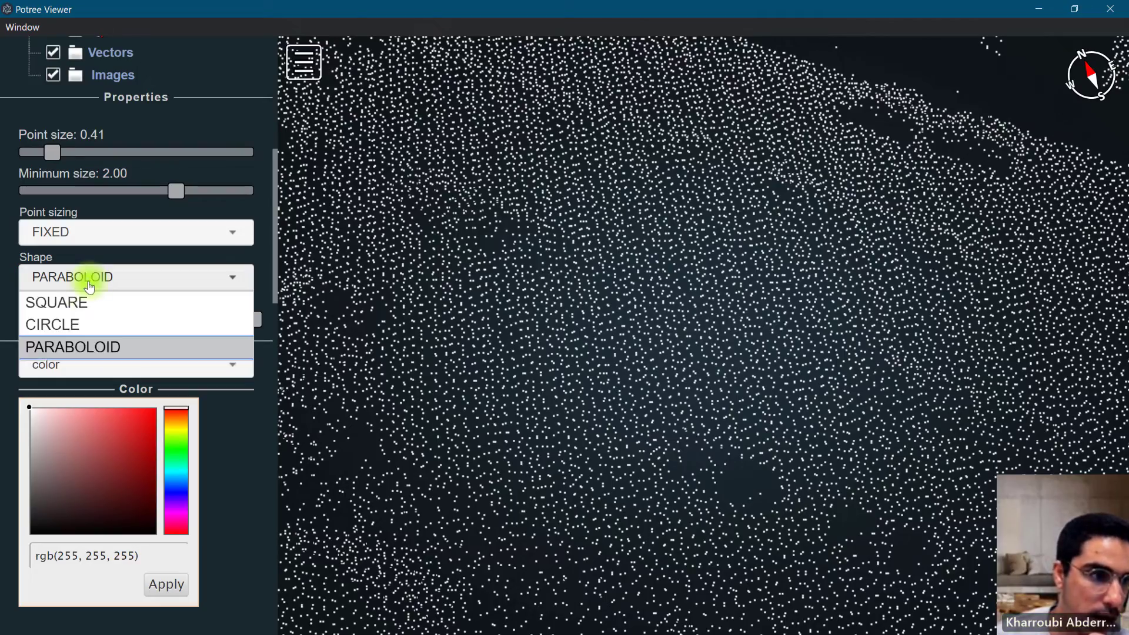
left_click(63, 323)
scroll(603, 329, "down", 10)
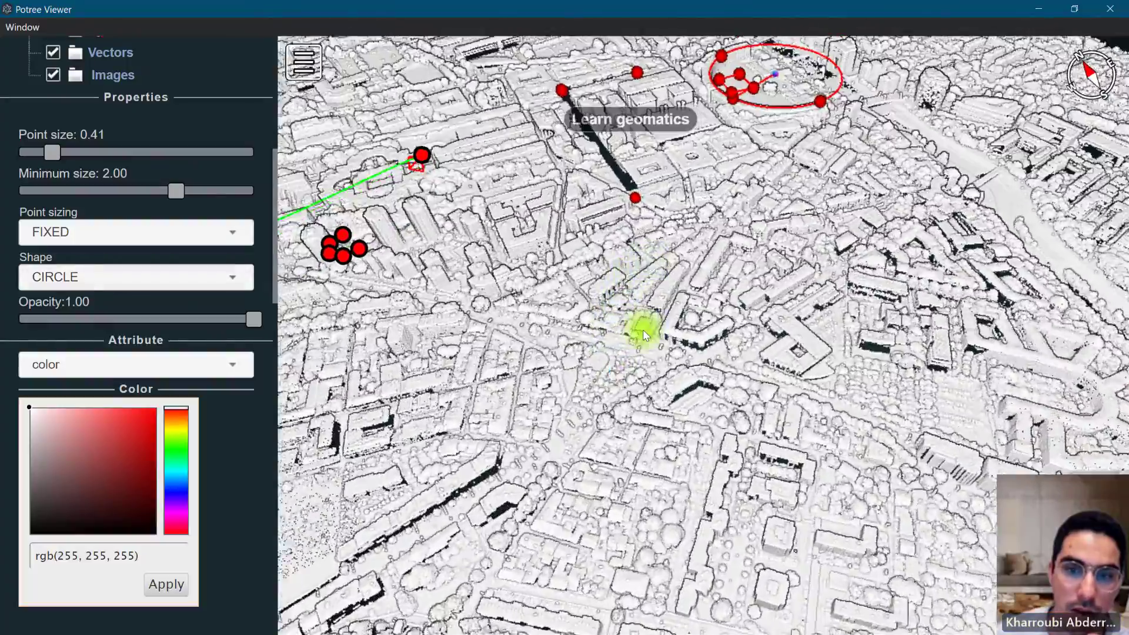
scroll(643, 329, "up", 8)
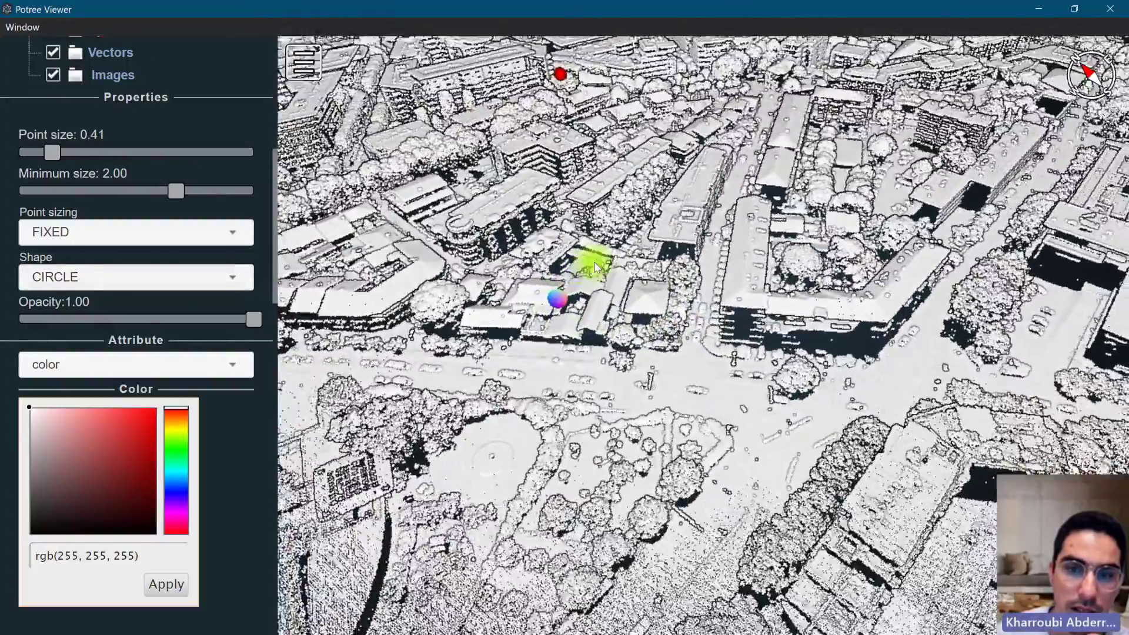
left_click_drag(594, 263, 636, 258)
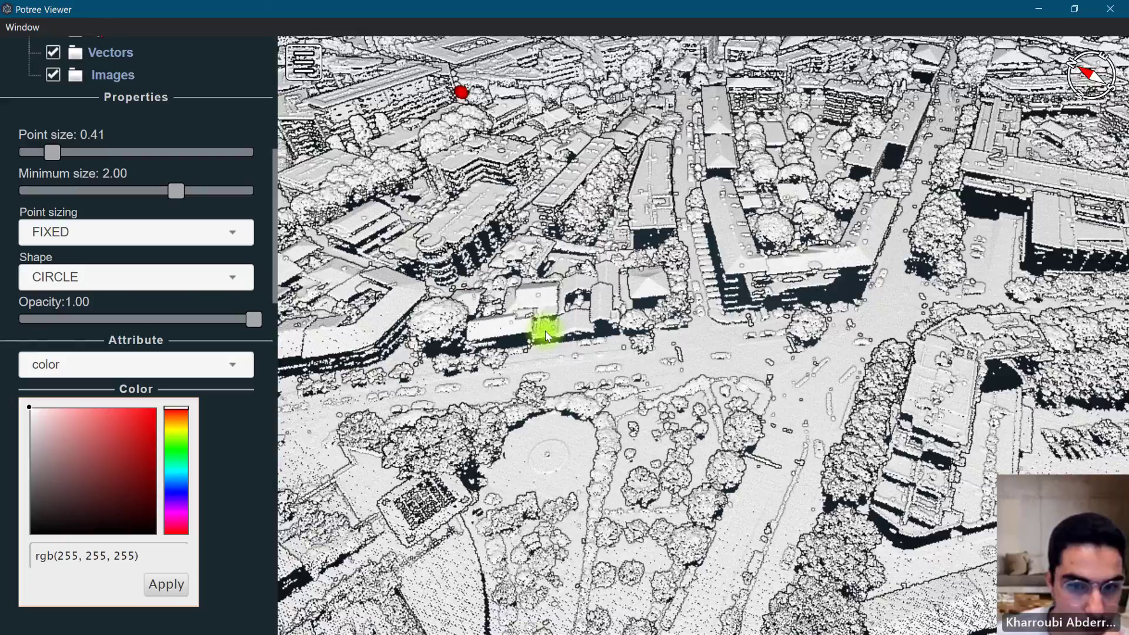
scroll(541, 323, "up", 4)
scroll(566, 276, "down", 5)
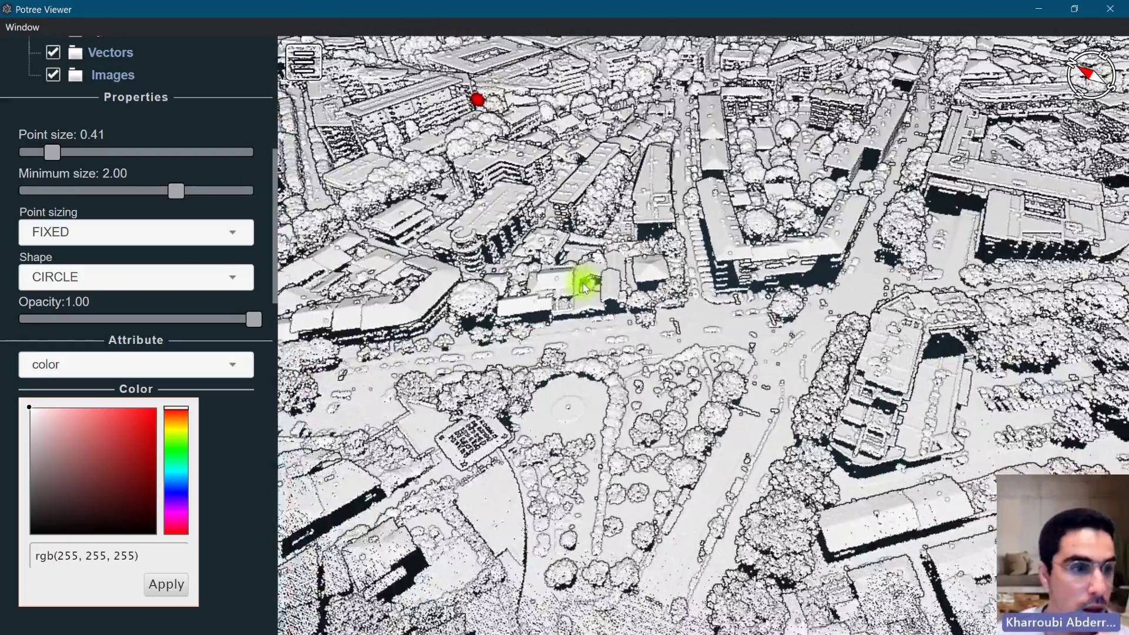
Set the point cloud's point sizing to ADAPTIVE.
left_click(64, 234)
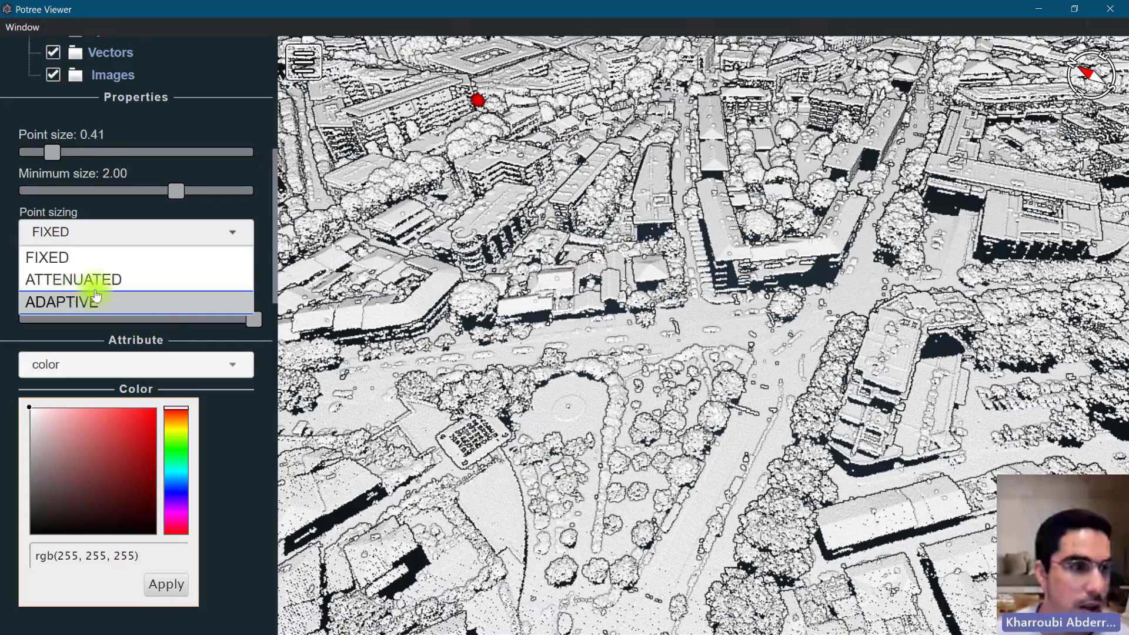
left_click(81, 303)
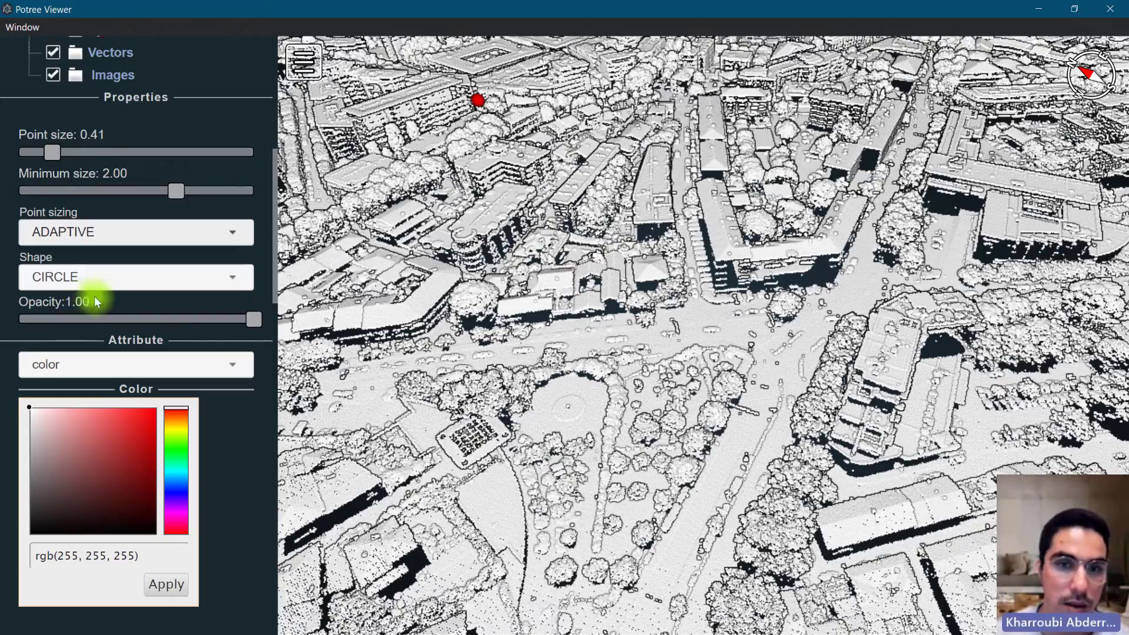
scroll(499, 313, "down", 5)
scroll(556, 338, "up", 10)
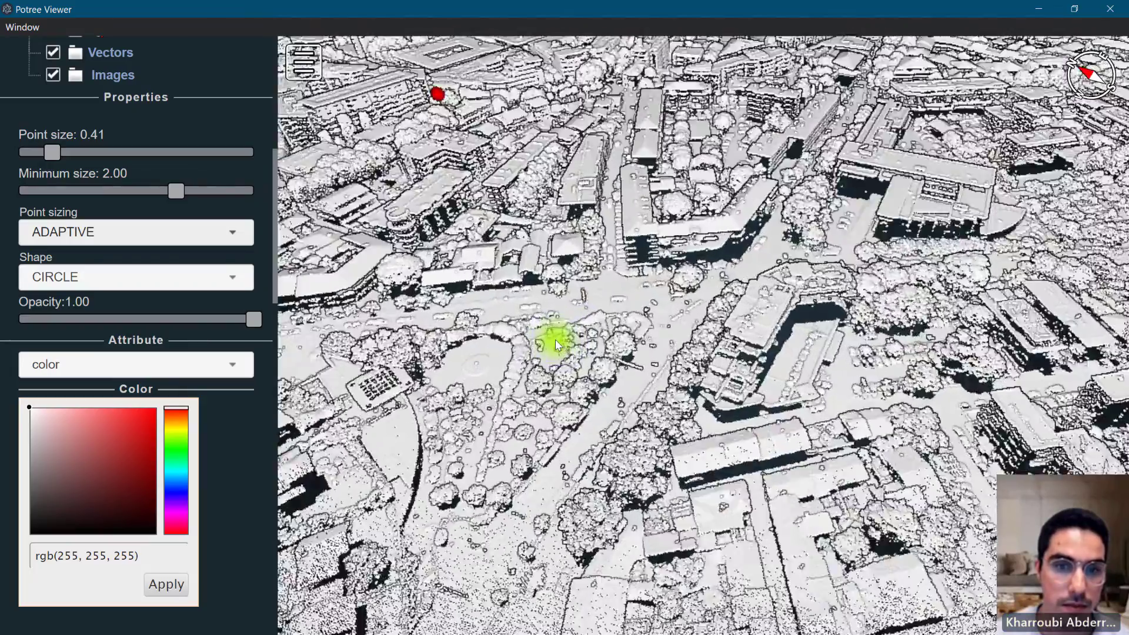
scroll(557, 338, "down", 3)
right_click_drag(619, 277, 618, 310)
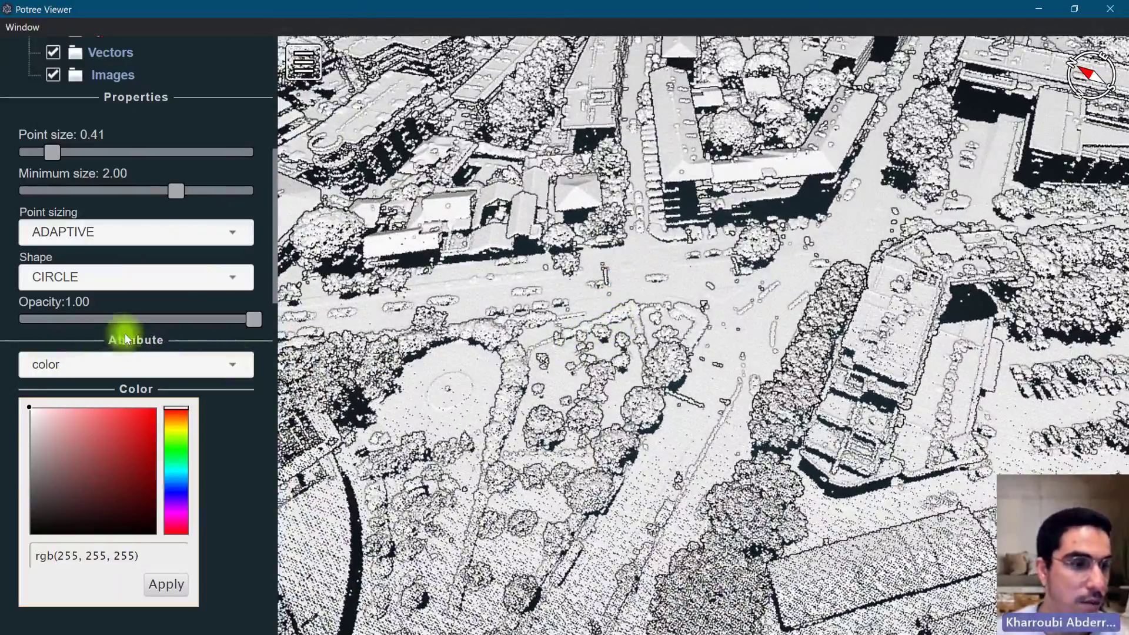
Review the available display attributes and colour the point cloud by intensity.
left_click(170, 370)
scroll(189, 353, "down", 3)
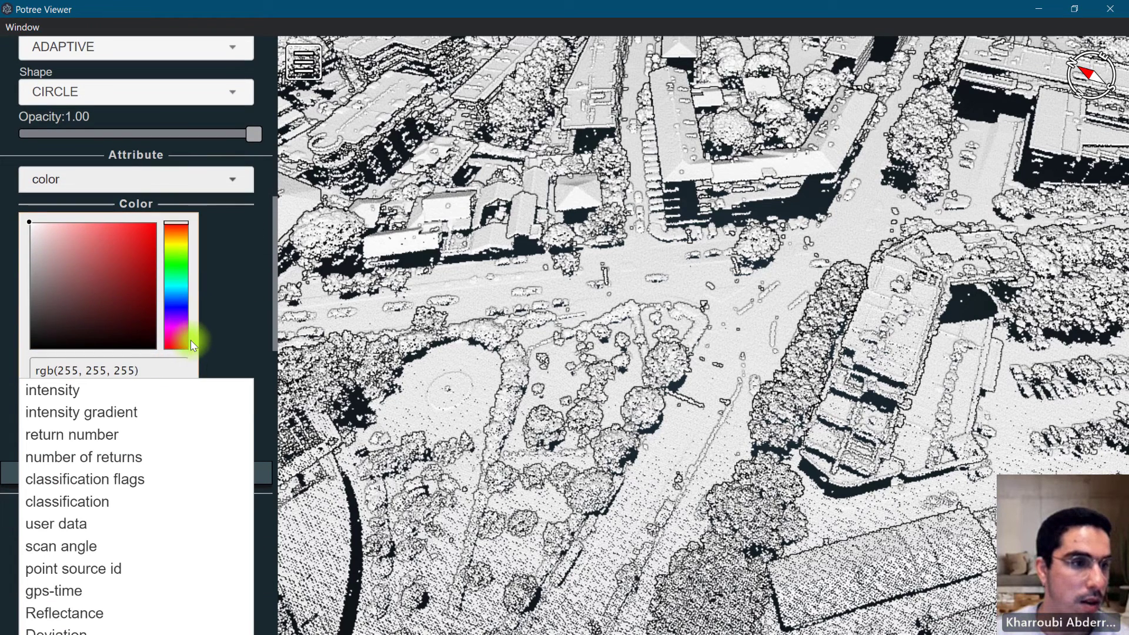
left_click(148, 180)
left_click(147, 181)
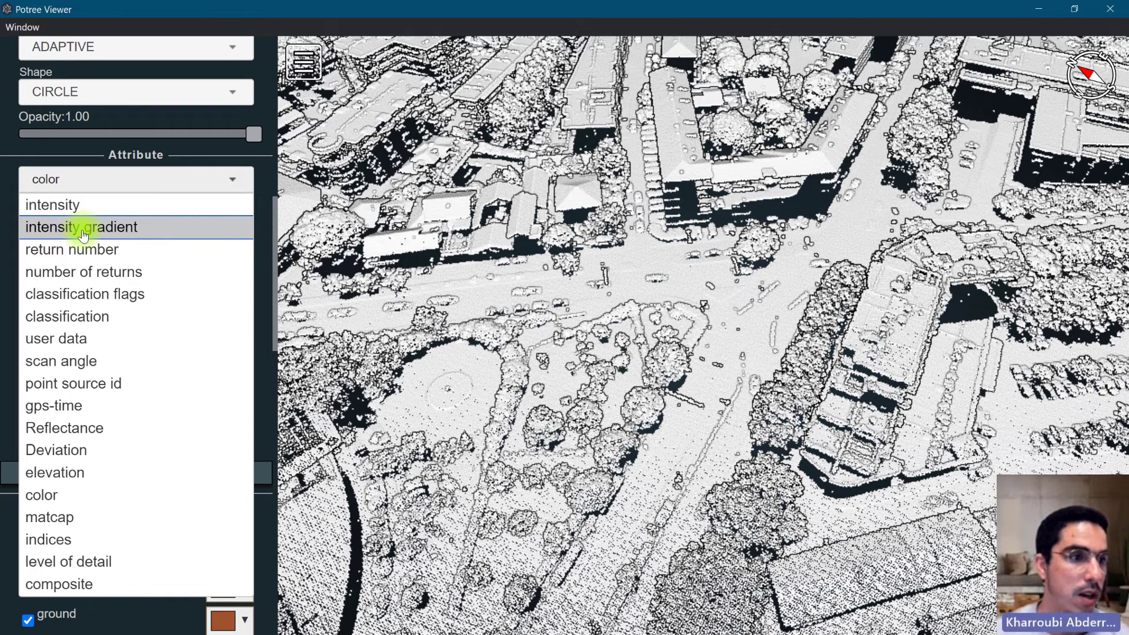
left_click(98, 219)
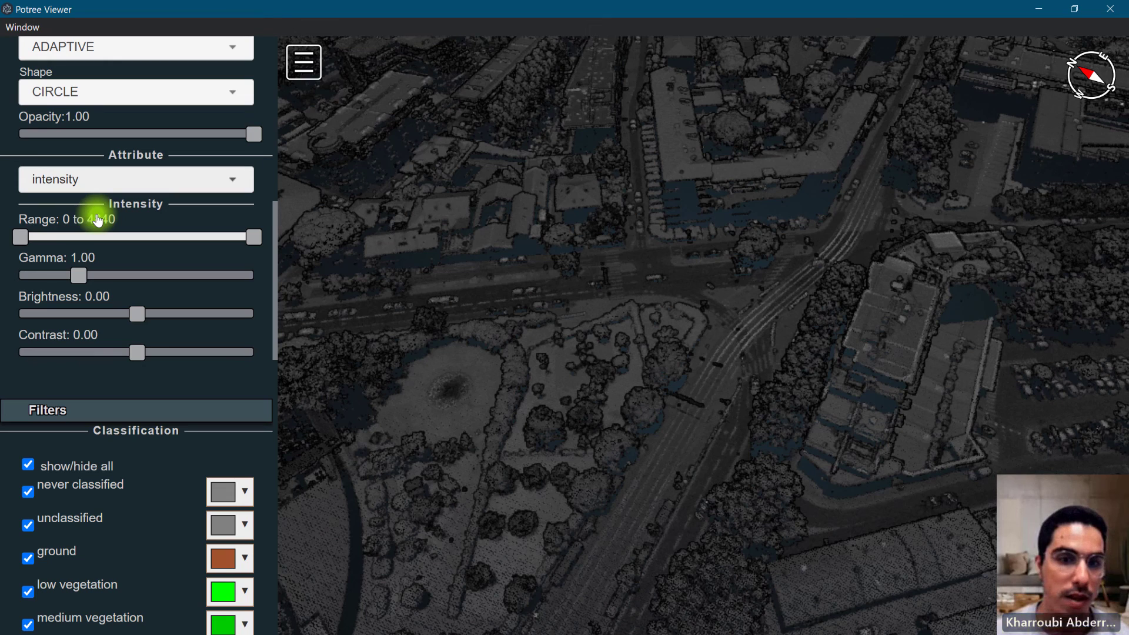
Colour the point cloud by intensity gradient, followed by classification.
left_click(106, 180)
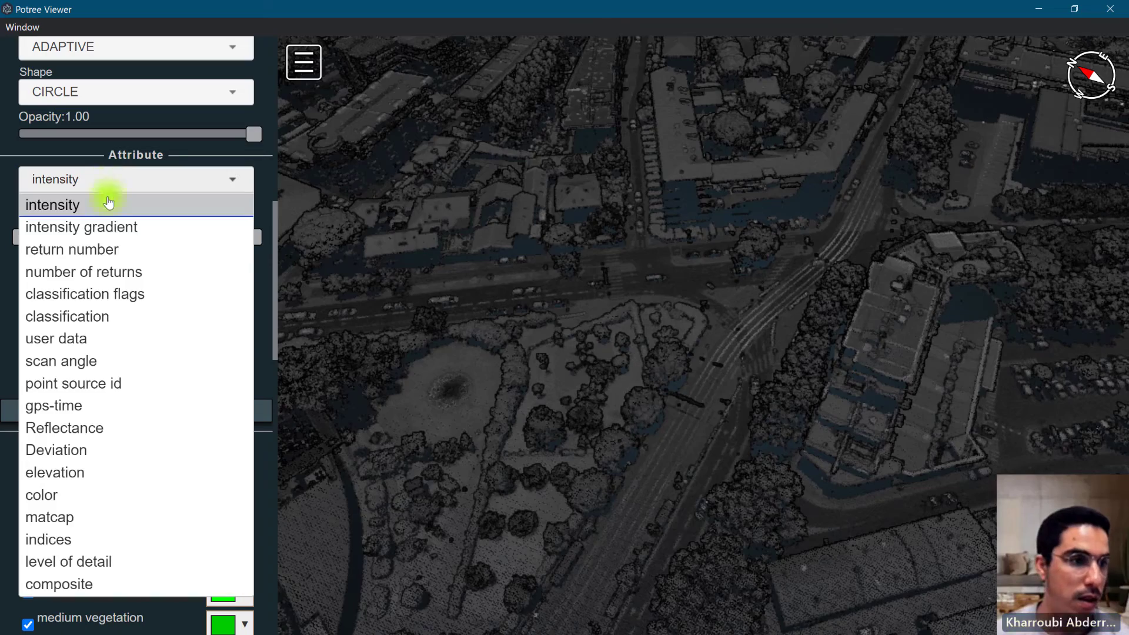
left_click(89, 227)
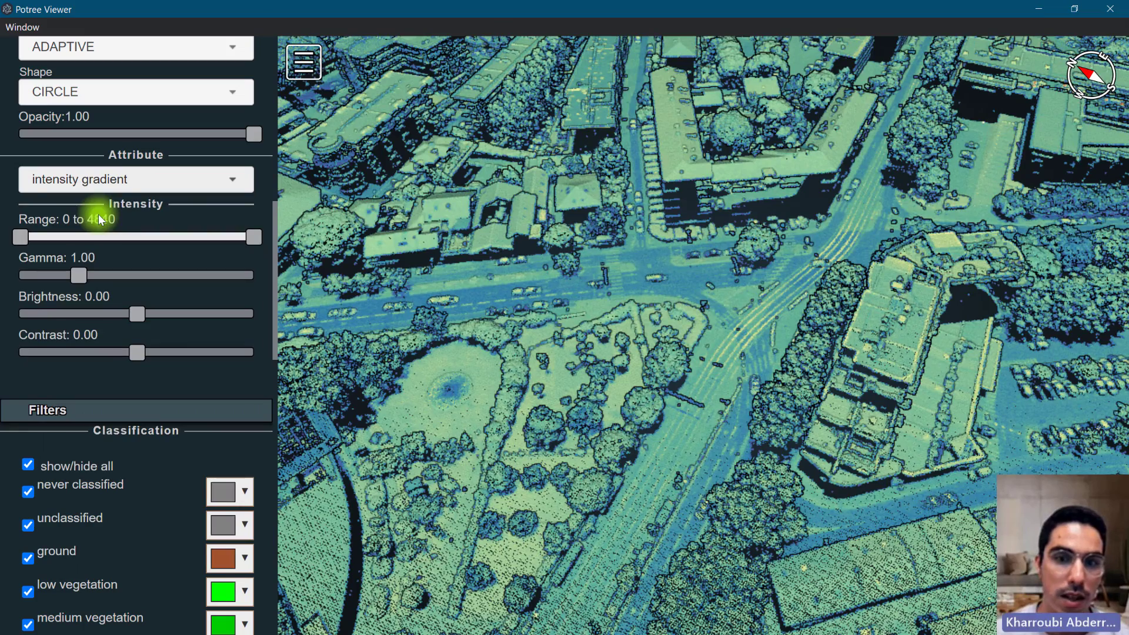
left_click_drag(638, 242, 662, 156)
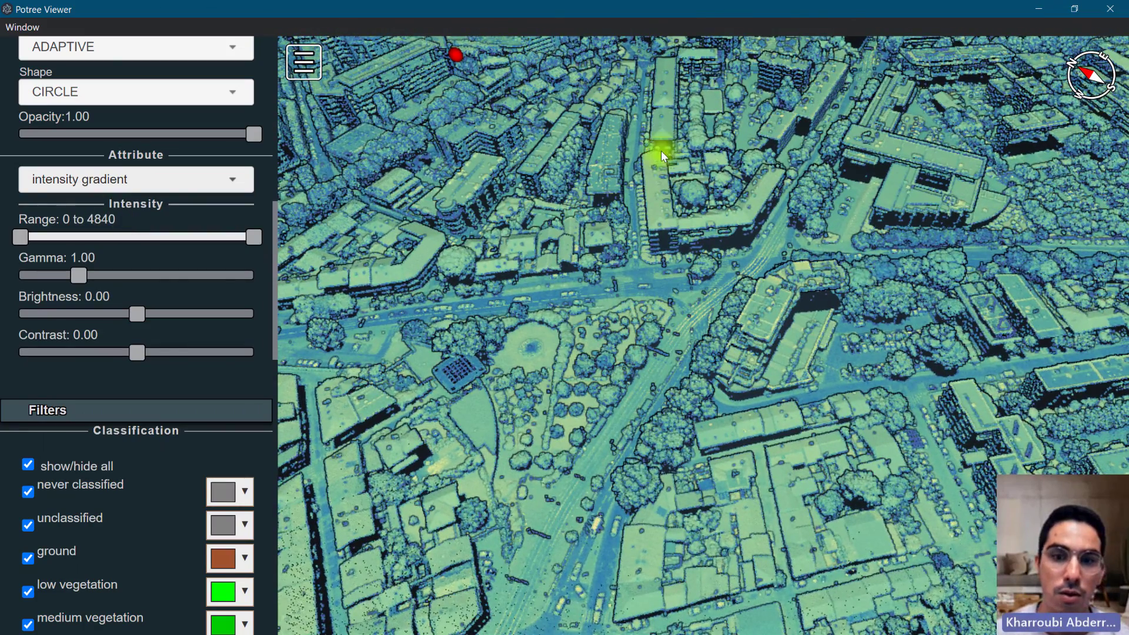
left_click(107, 189)
left_click(97, 316)
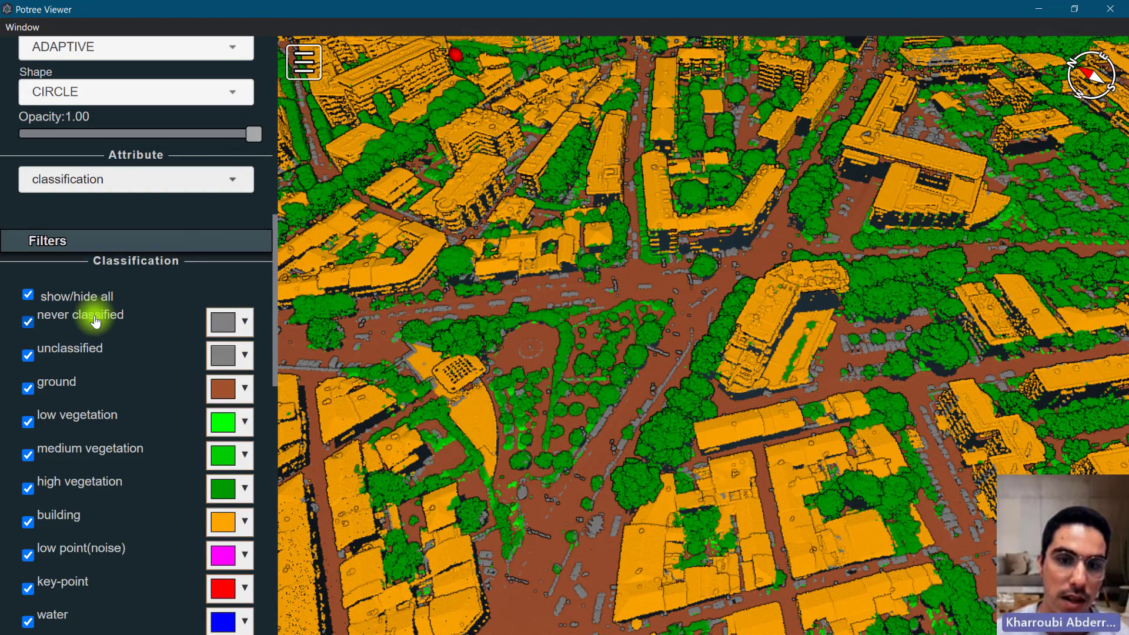
Colour the point cloud by elevation.
left_click(140, 184)
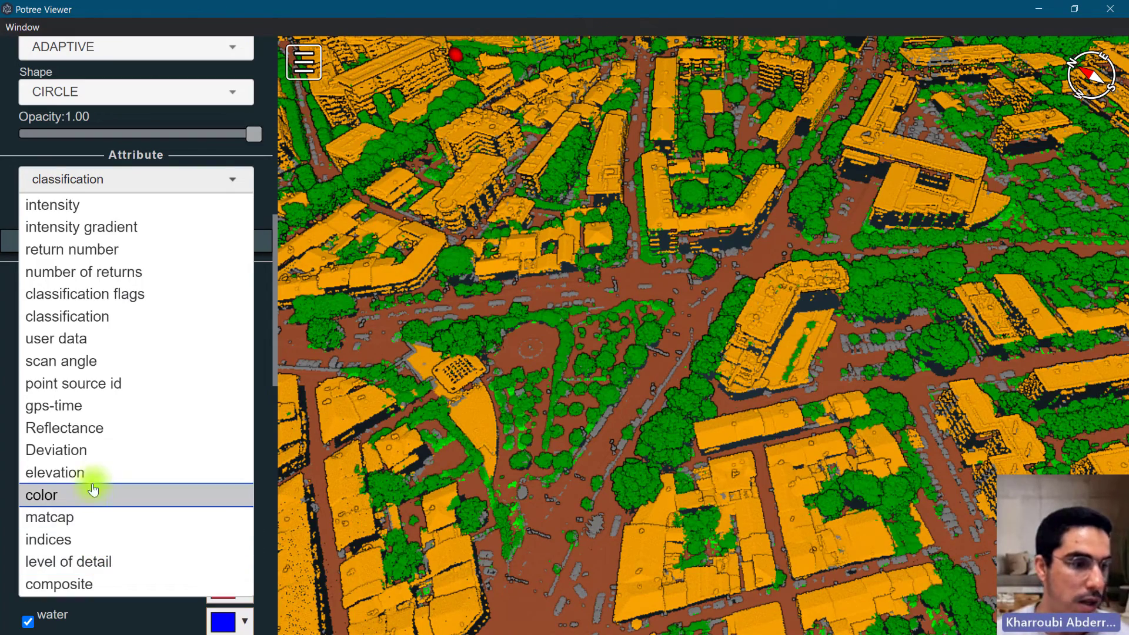
left_click(108, 472)
left_click_drag(511, 353, 541, 311)
scroll(540, 311, "down", 1)
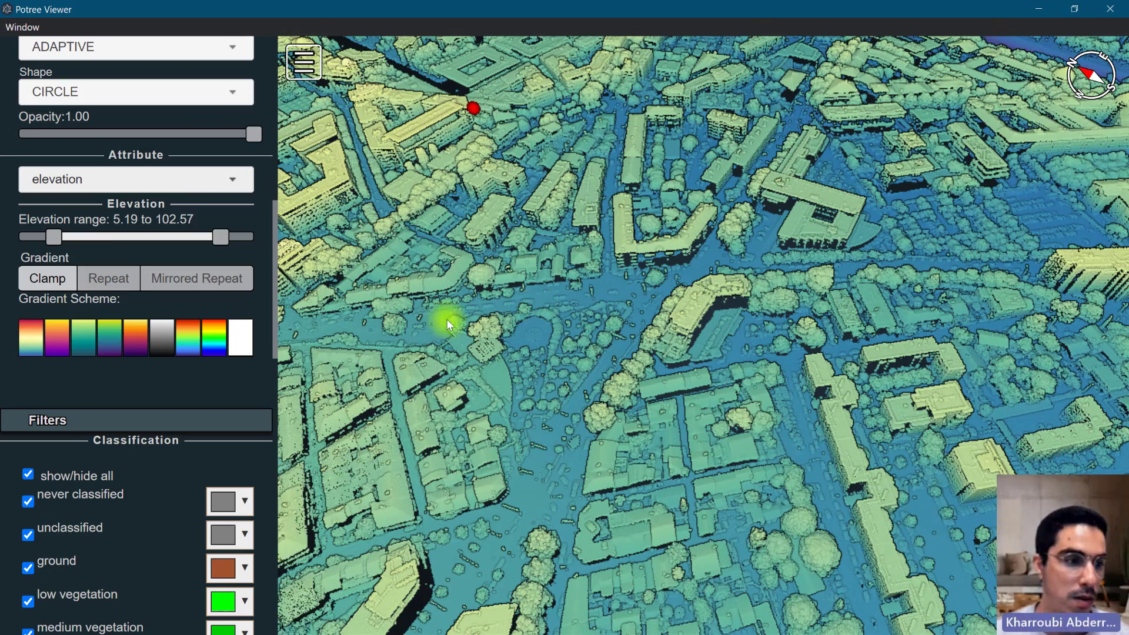
Compare several gradient schemes for the elevation colouring and apply the saturated red-to-blue rainbow scheme.
left_click(56, 337)
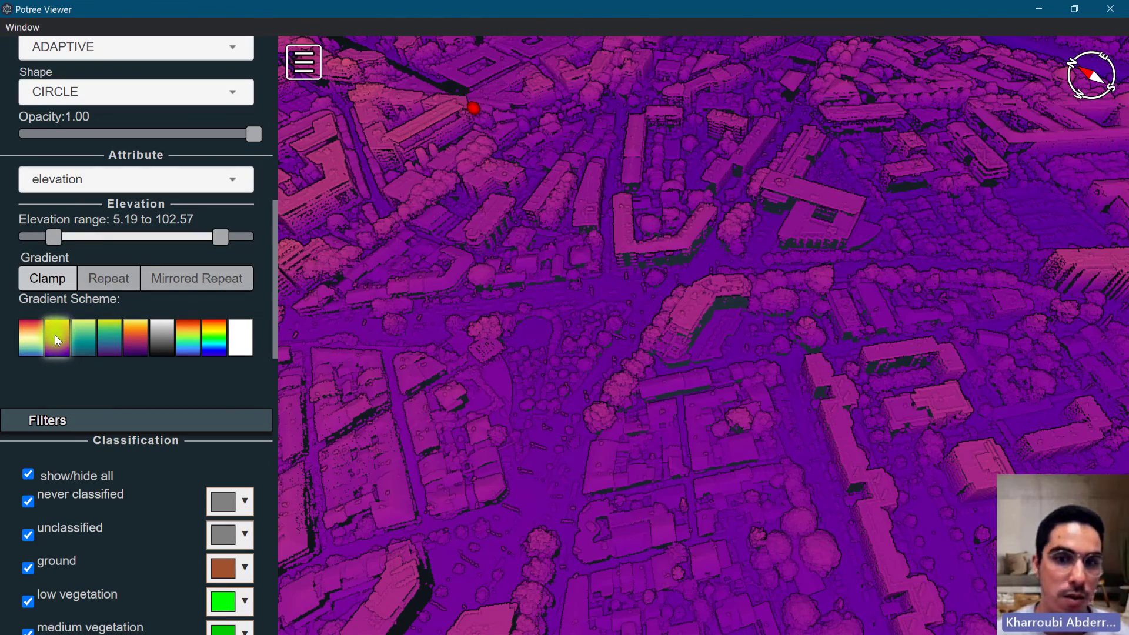
left_click(122, 336)
left_click(163, 337)
left_click(185, 339)
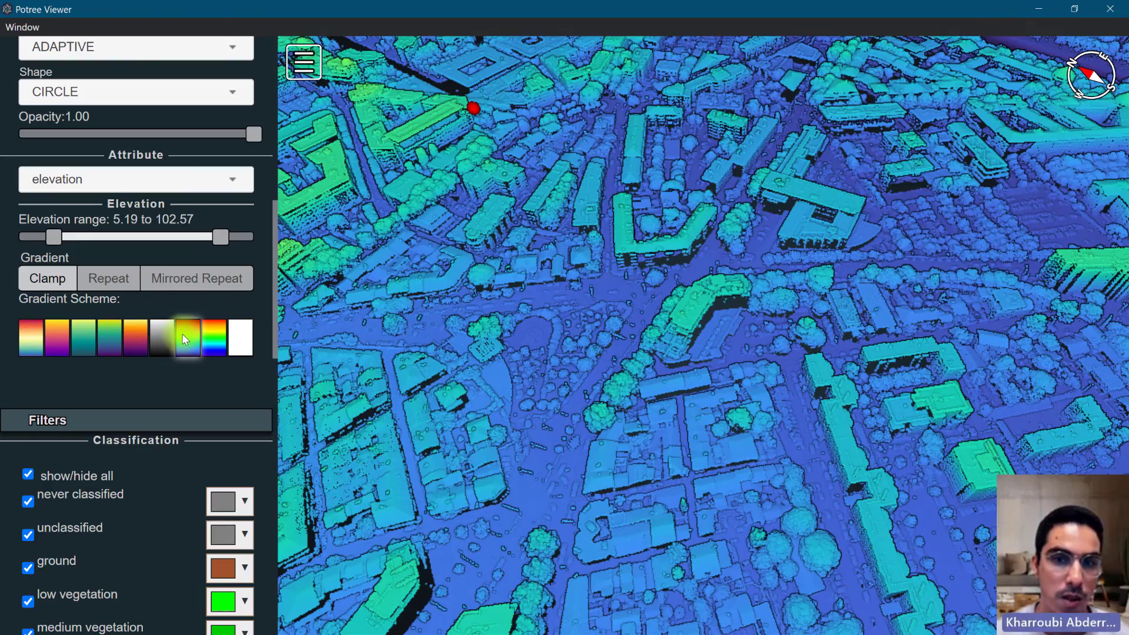
left_click(217, 328)
scroll(528, 312, "down", 3)
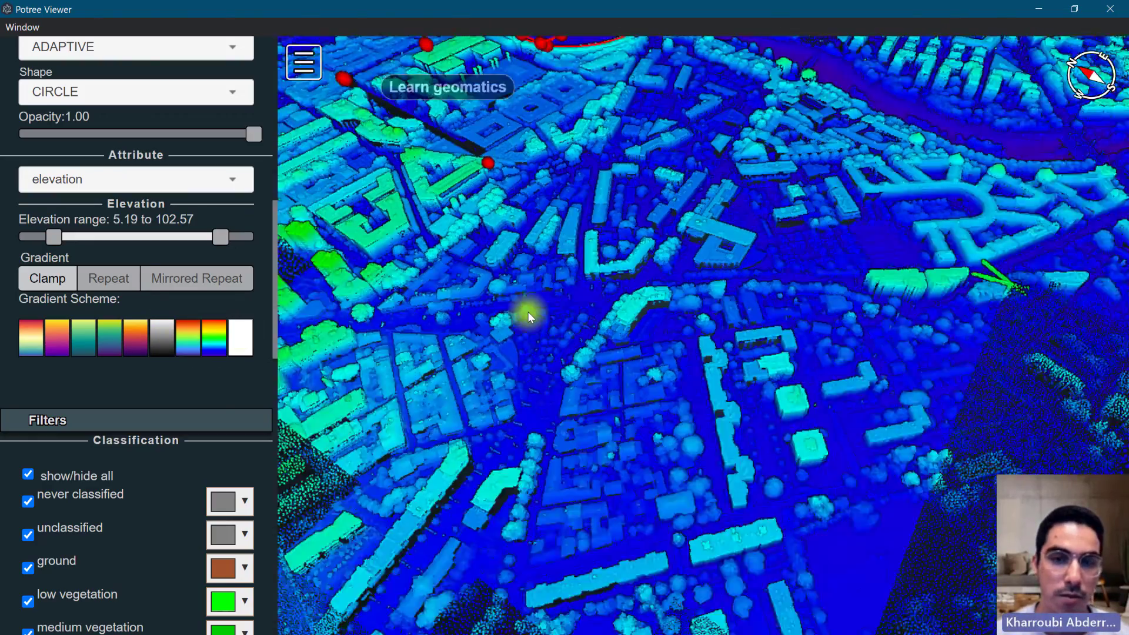
left_click_drag(526, 312, 857, 267)
scroll(541, 391, "up", 5)
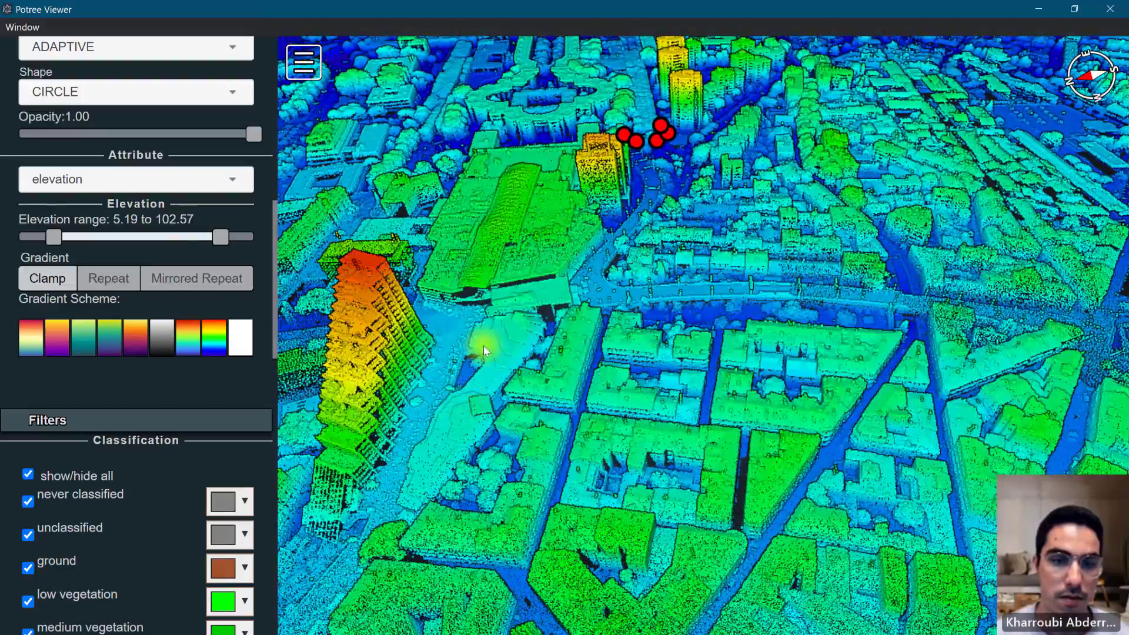
right_click_drag(505, 338, 613, 287)
scroll(628, 415, "up", 3)
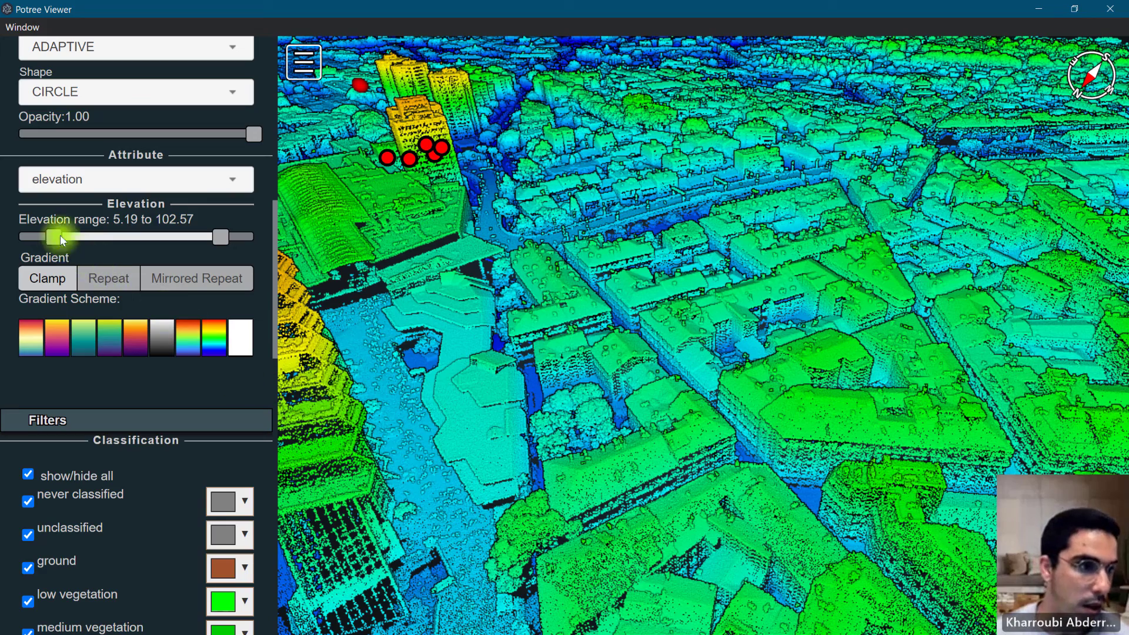
Colour the point cloud by classification and test the visibility of all classes together and of the unclassified class.
left_click(66, 194)
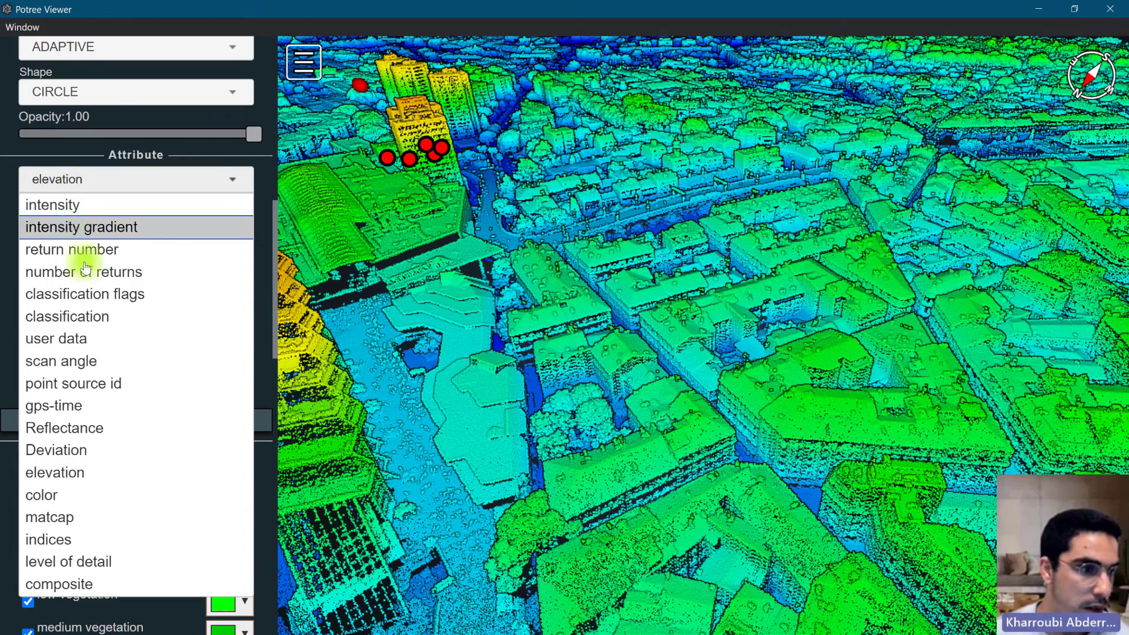
left_click(88, 319)
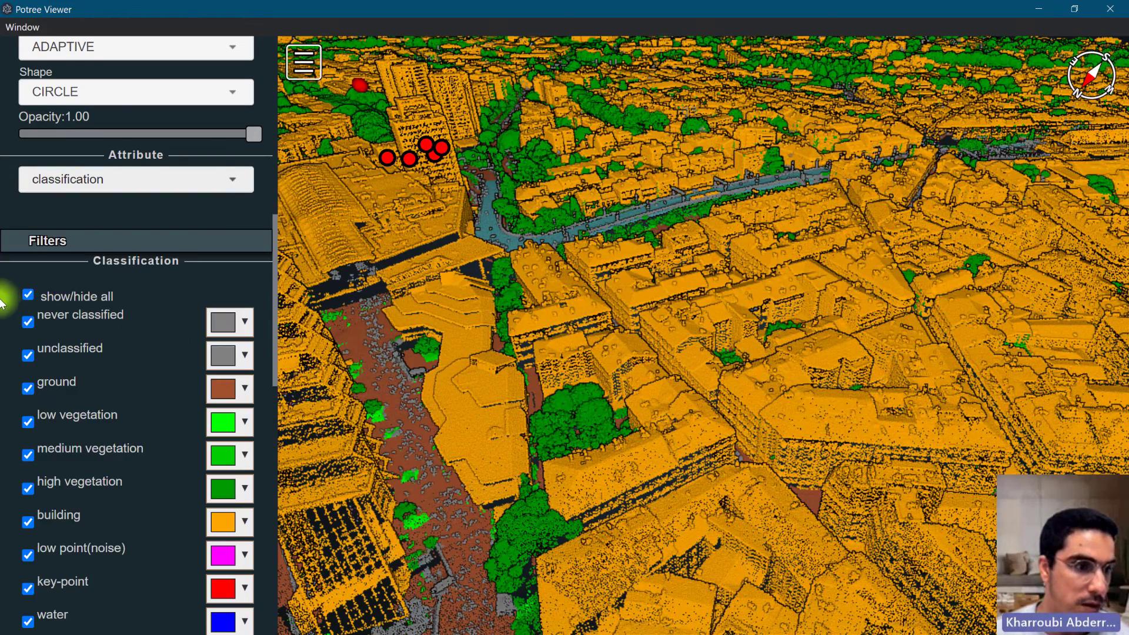
scroll(36, 282, "down", 3)
left_click(28, 203)
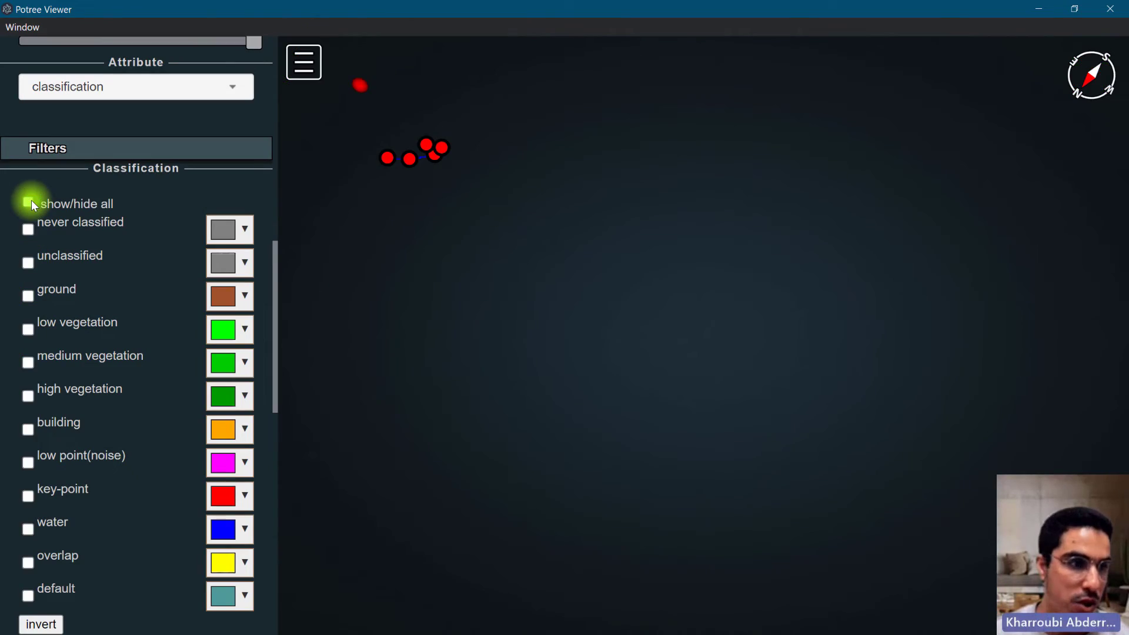
left_click(31, 200)
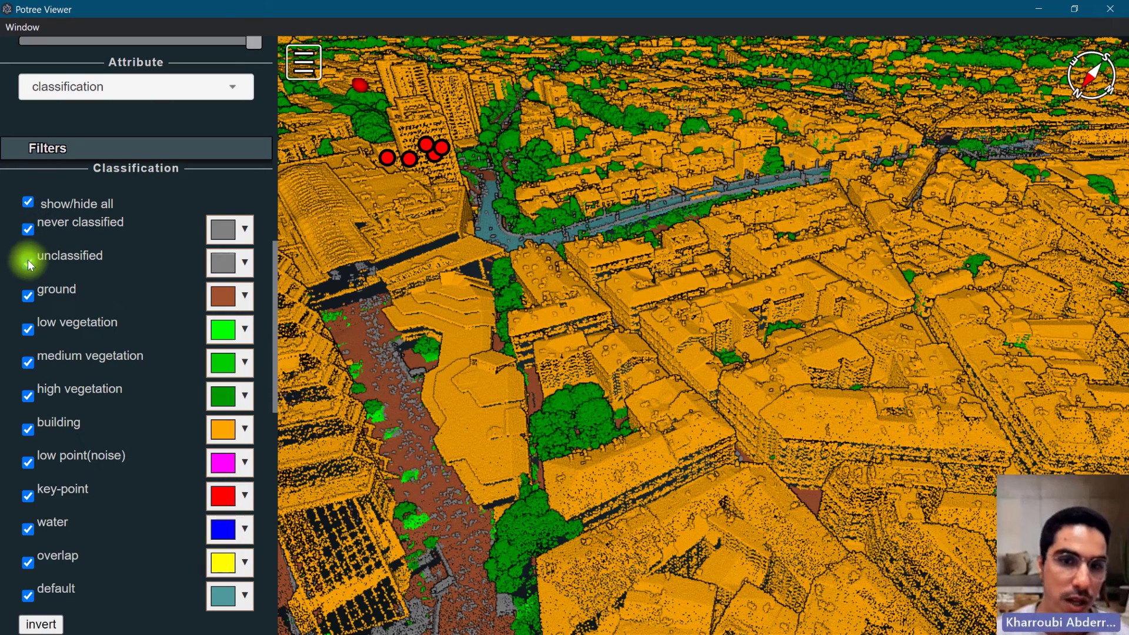
left_click(28, 260)
left_click(29, 261)
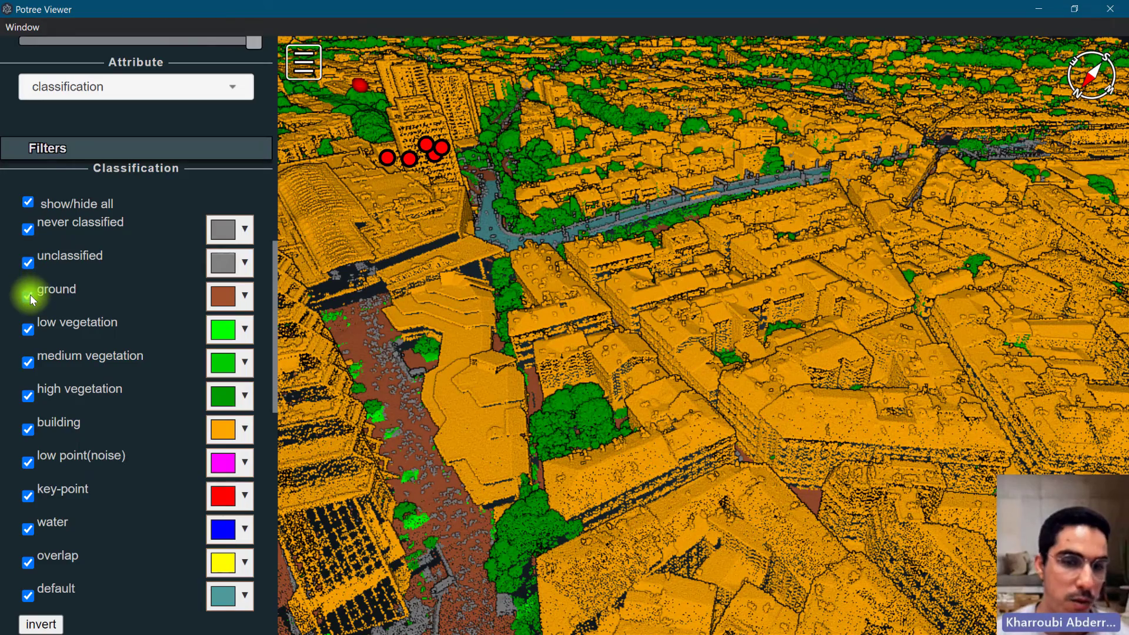
Temporarily hide the building class to examine the remaining ground, vegetation and other points, and show the buildings again.
left_click(28, 431)
scroll(577, 340, "down", 5)
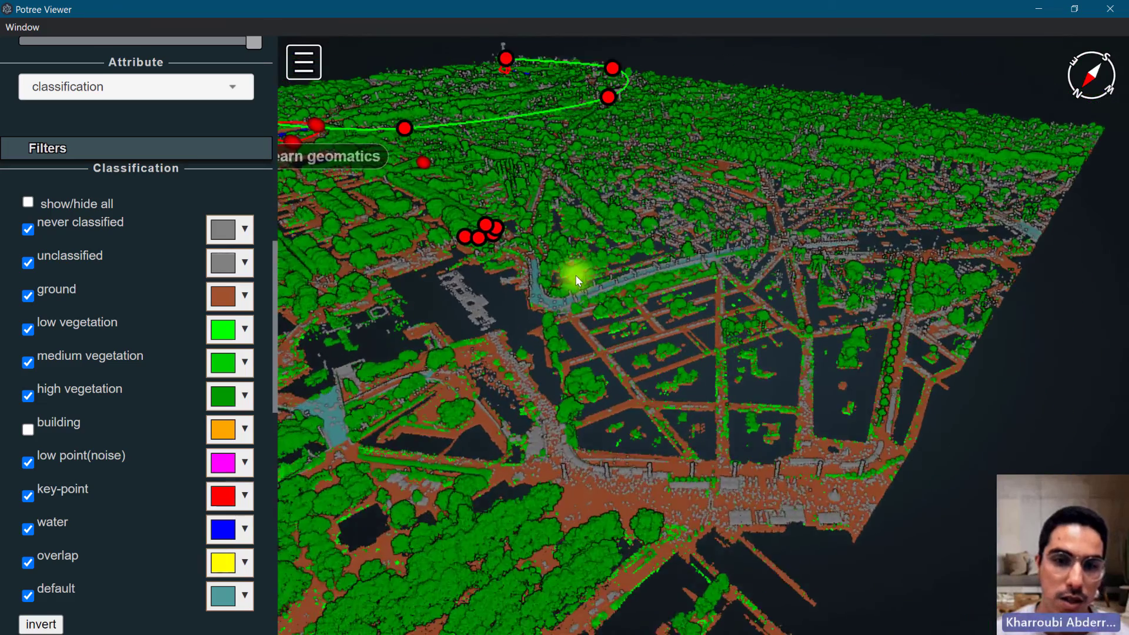
right_click_drag(575, 274, 461, 353)
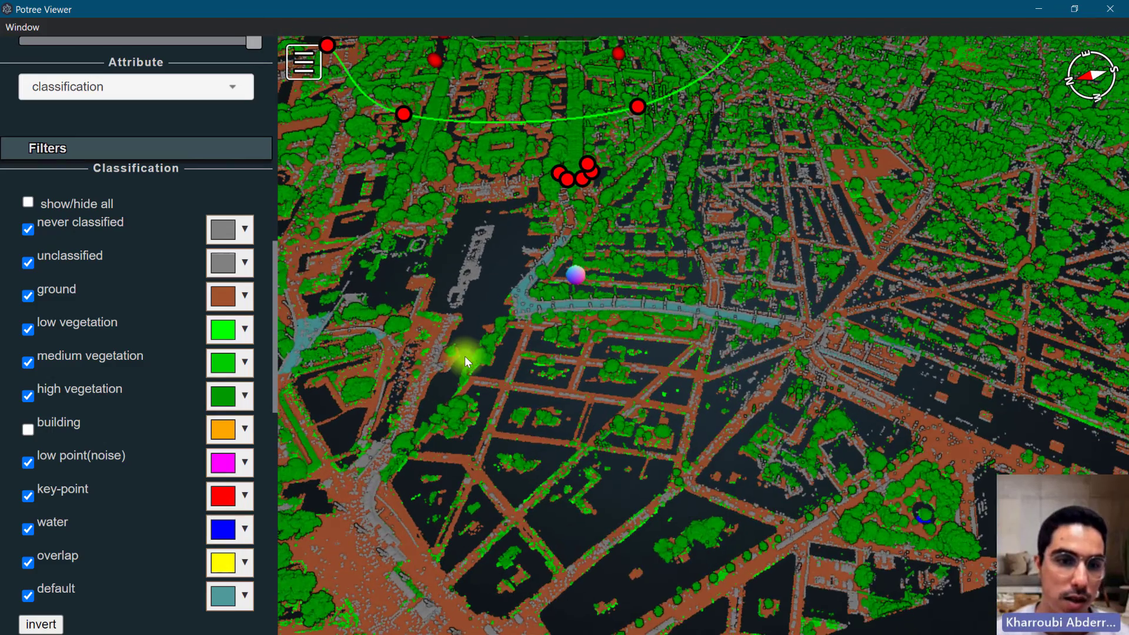
left_click(28, 429)
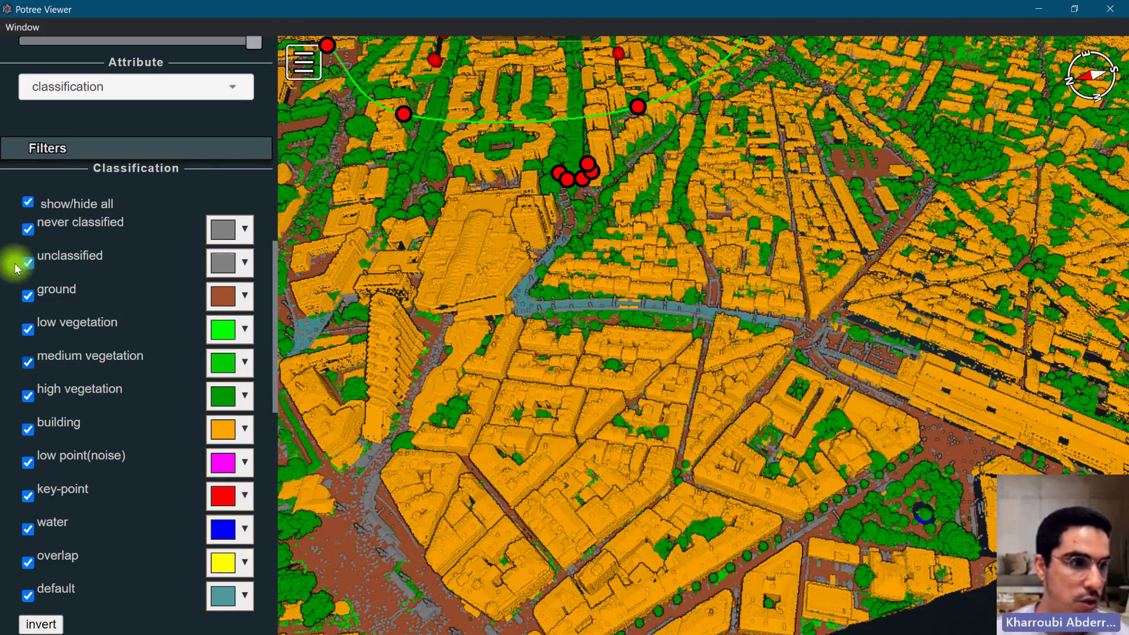
Hide every classification class except building and inspect the isolated building points up close.
left_click(28, 203)
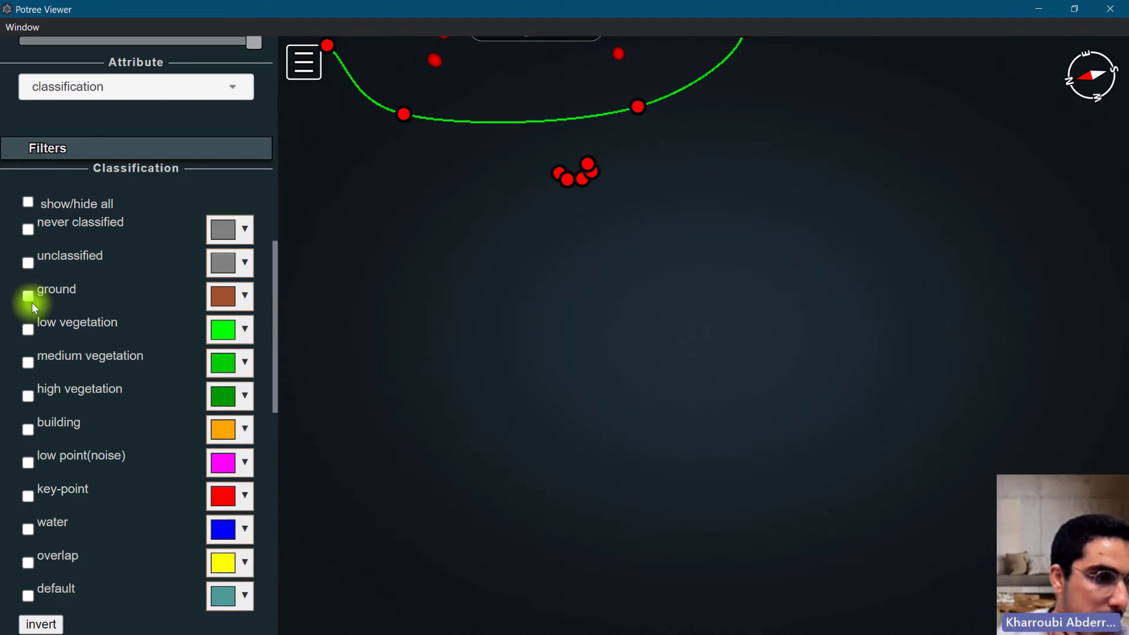
left_click(28, 434)
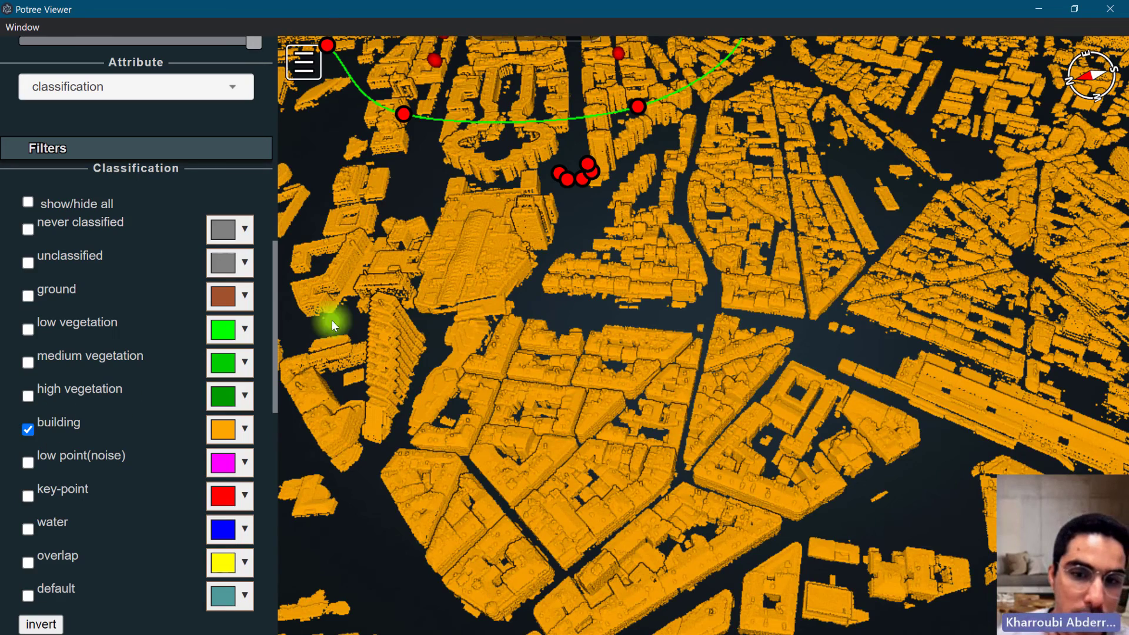
scroll(458, 273, "down", 5)
scroll(583, 288, "down", 2)
scroll(583, 288, "up", 10)
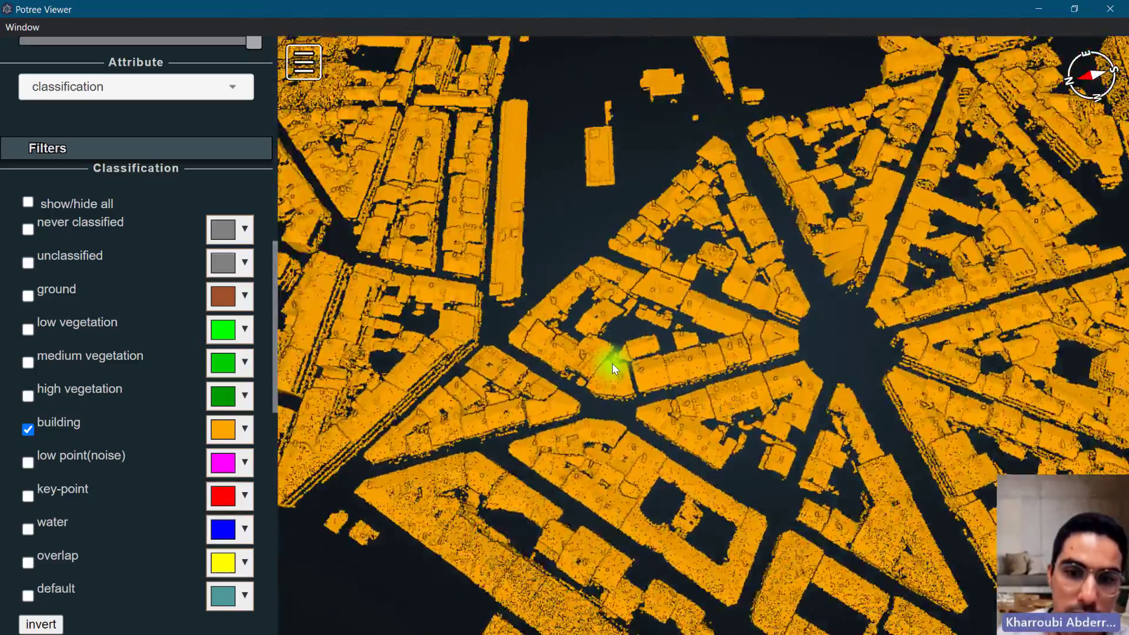
scroll(638, 304, "up", 5)
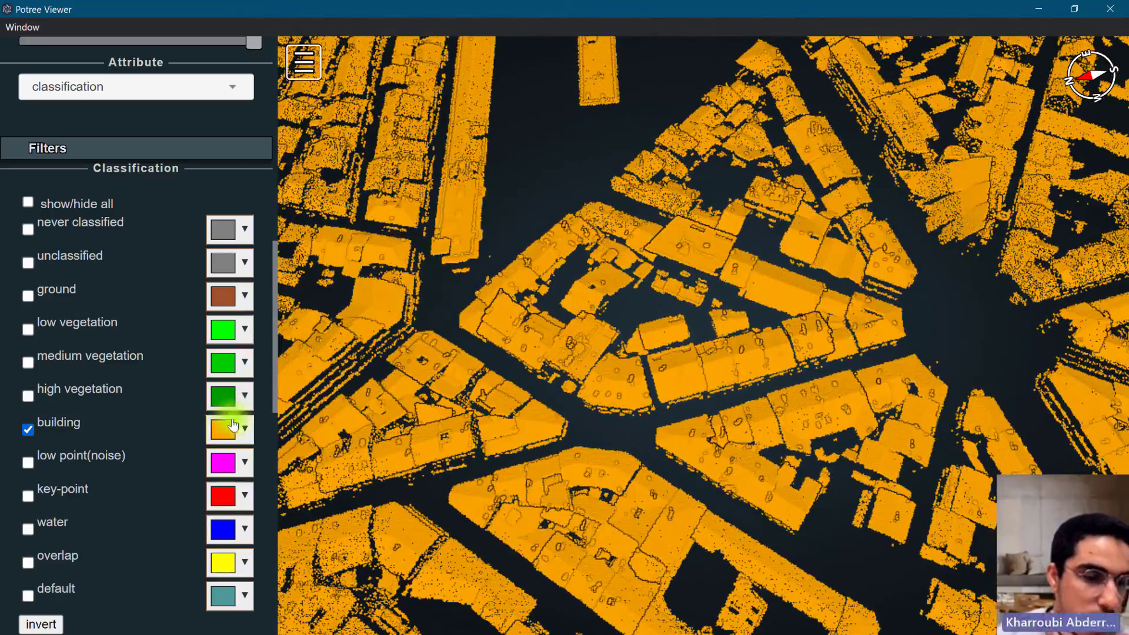
Change the display colour of the building class to orange-red.
left_click(237, 430)
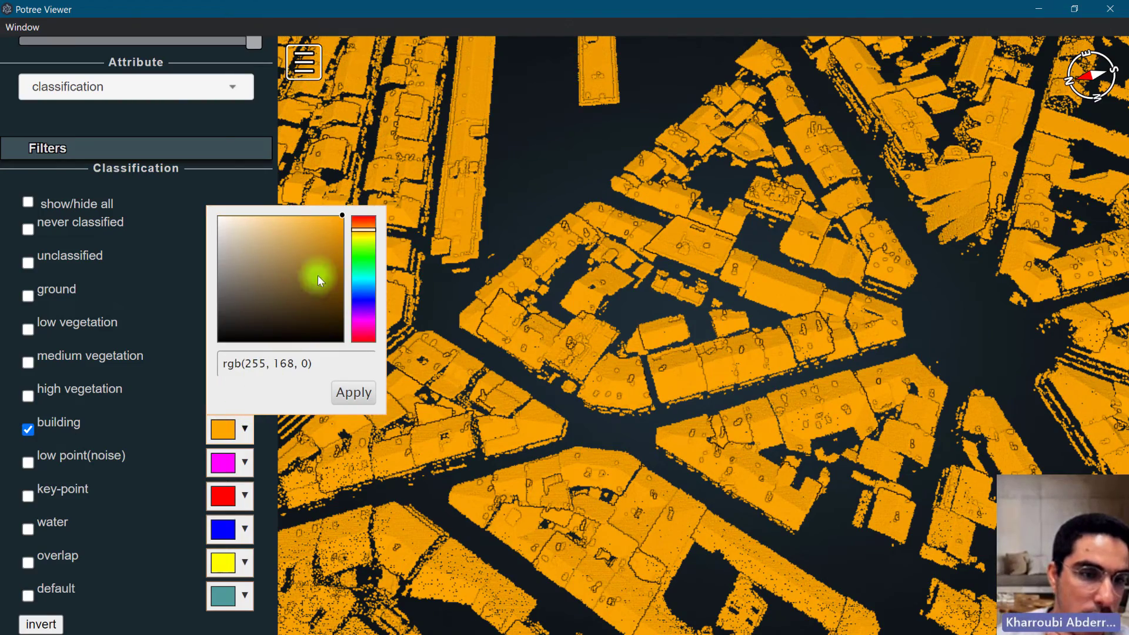
mouse_move(361, 226)
left_mouse_down()
mouse_move(362, 312)
mouse_move(369, 229)
left_mouse_up()
left_click(195, 175)
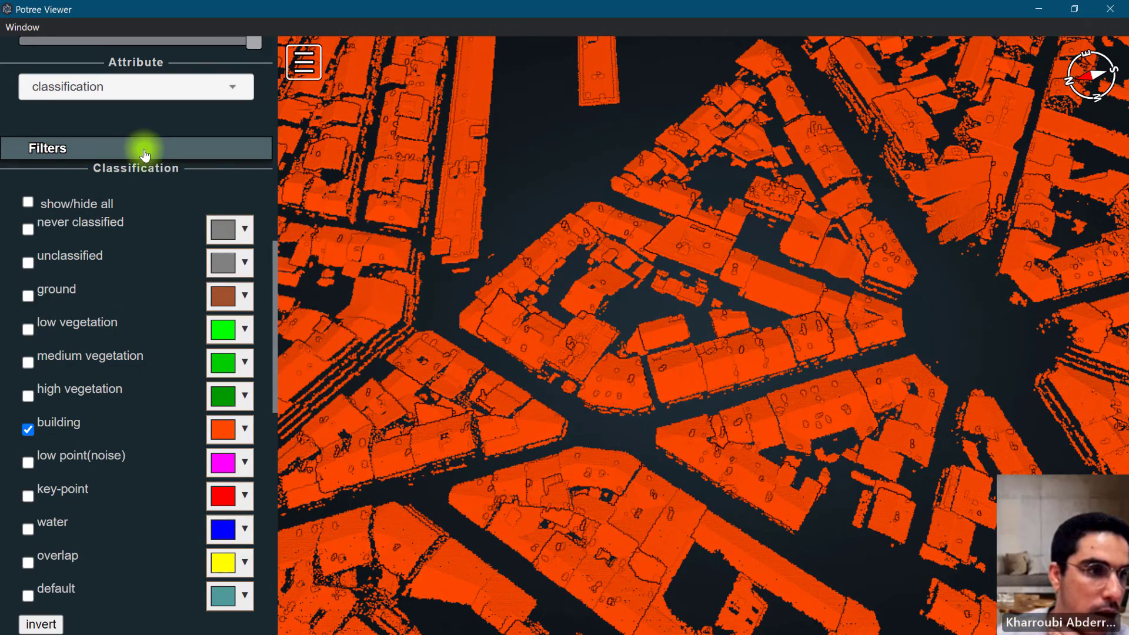
Review the scene objects, point display properties and classification filters, and collapse the Scene and Filters sections.
left_click(144, 150)
scroll(100, 179, "up", 8)
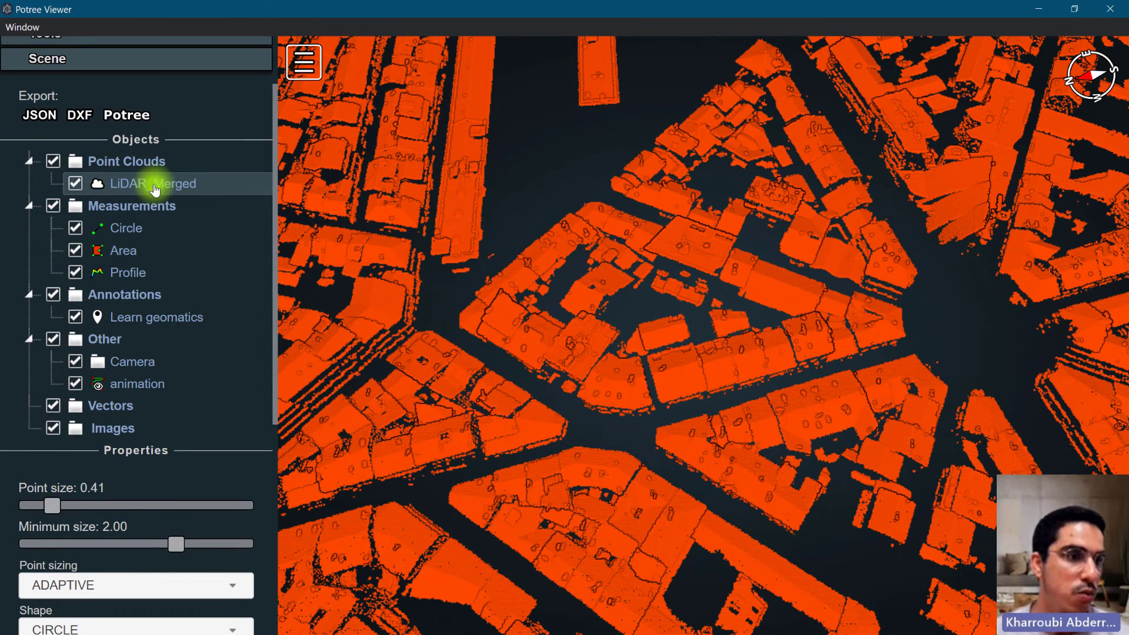
scroll(170, 222, "down", 5)
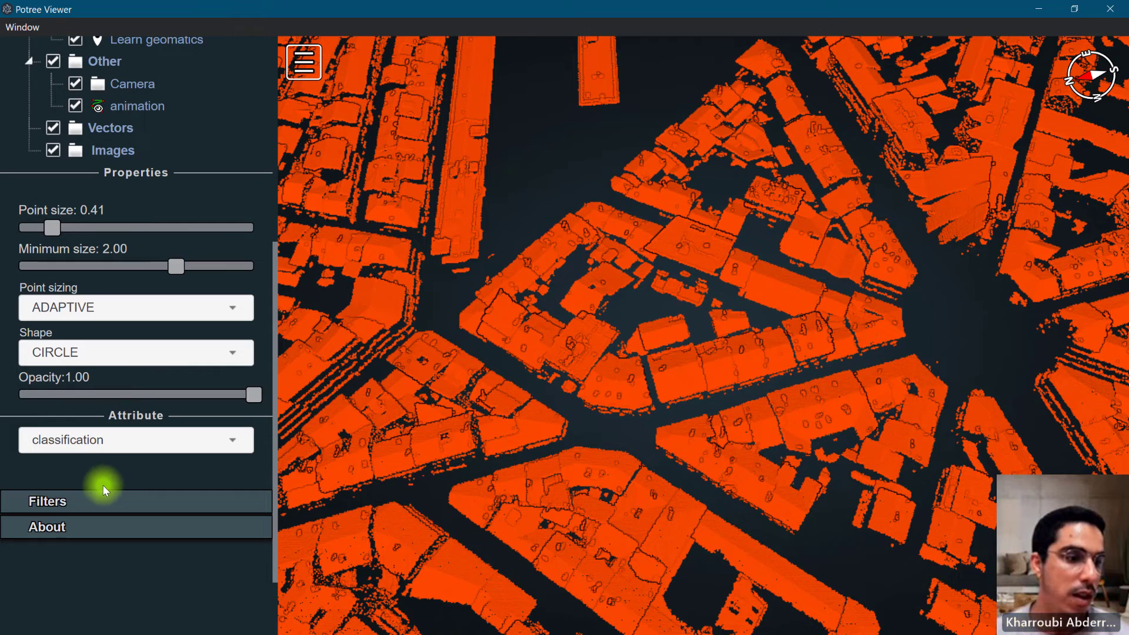
left_click(103, 494)
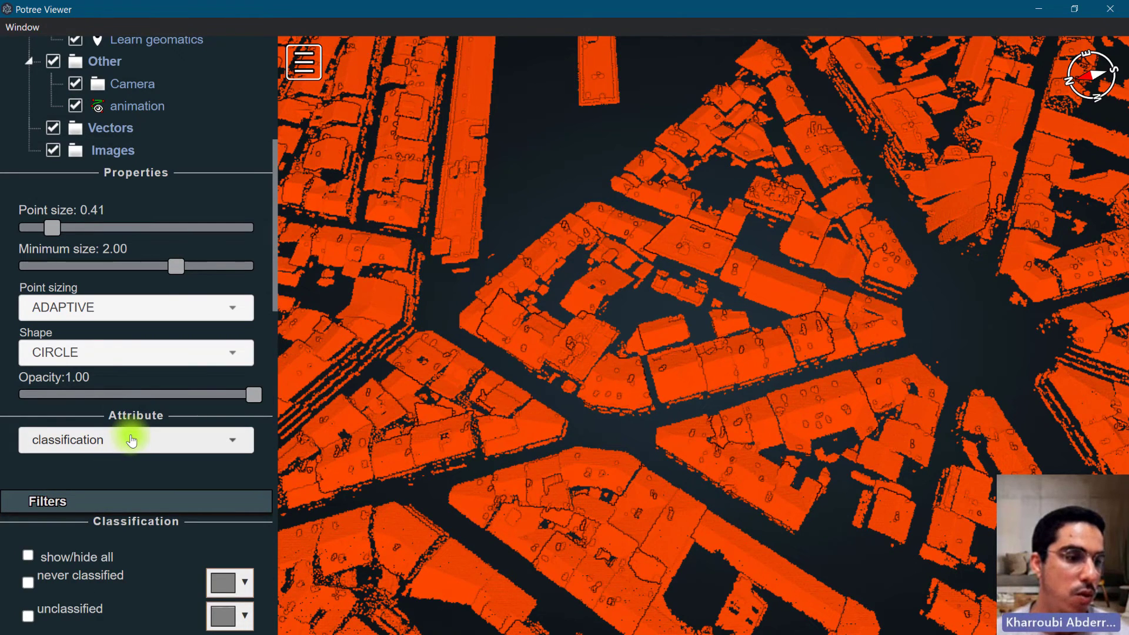
scroll(131, 440, "down", 2)
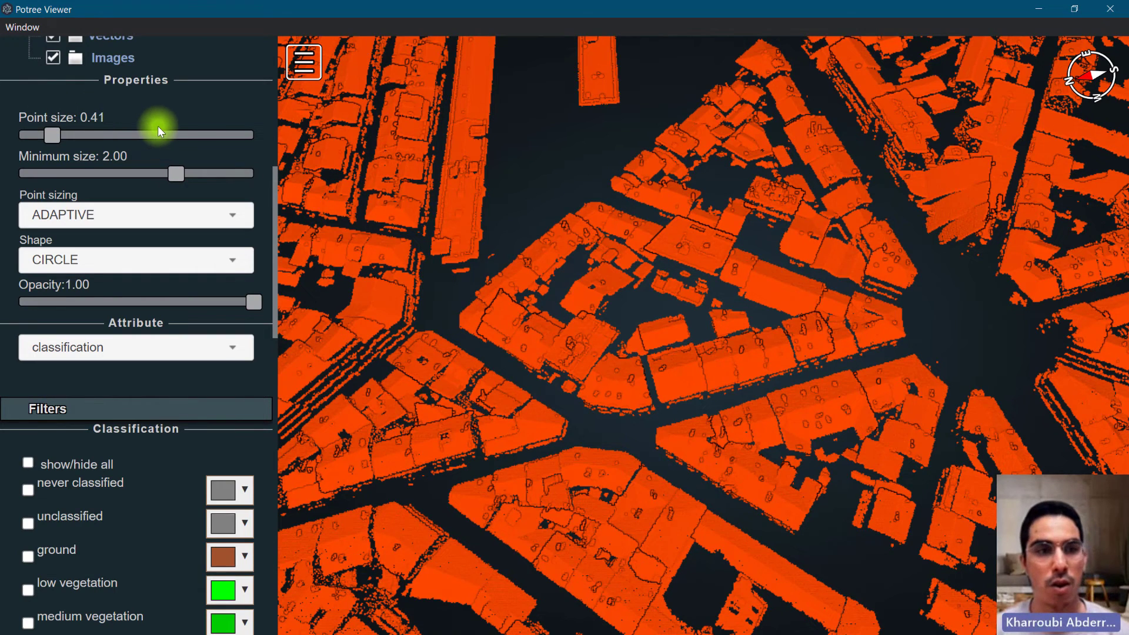
scroll(80, 259, "down", 2)
scroll(75, 260, "up", 10)
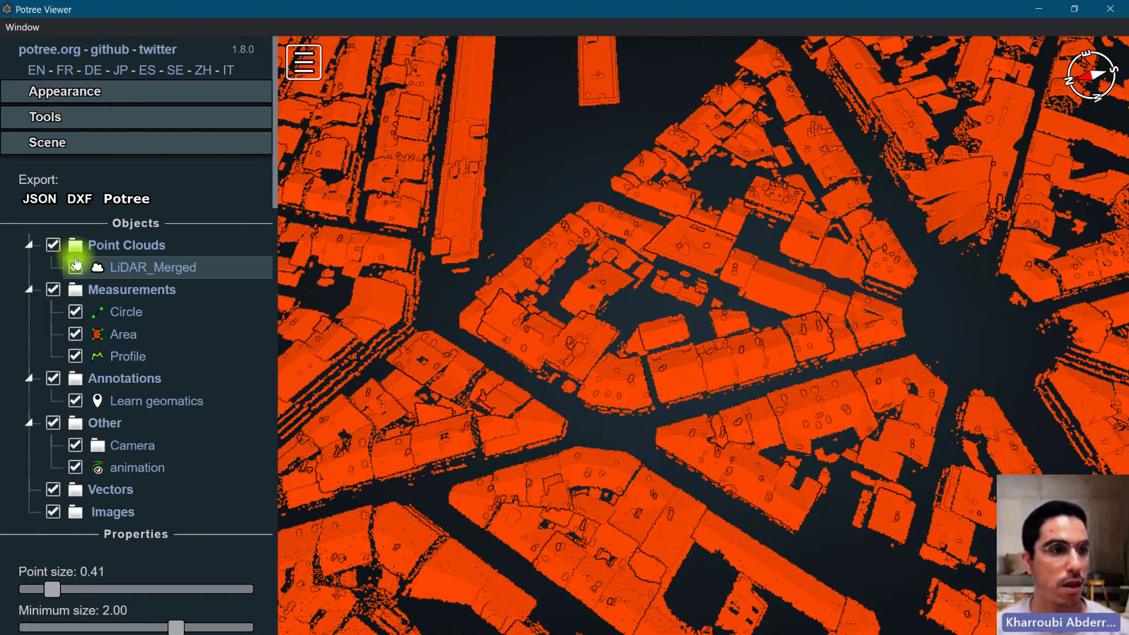
left_click(105, 147)
left_click(96, 168)
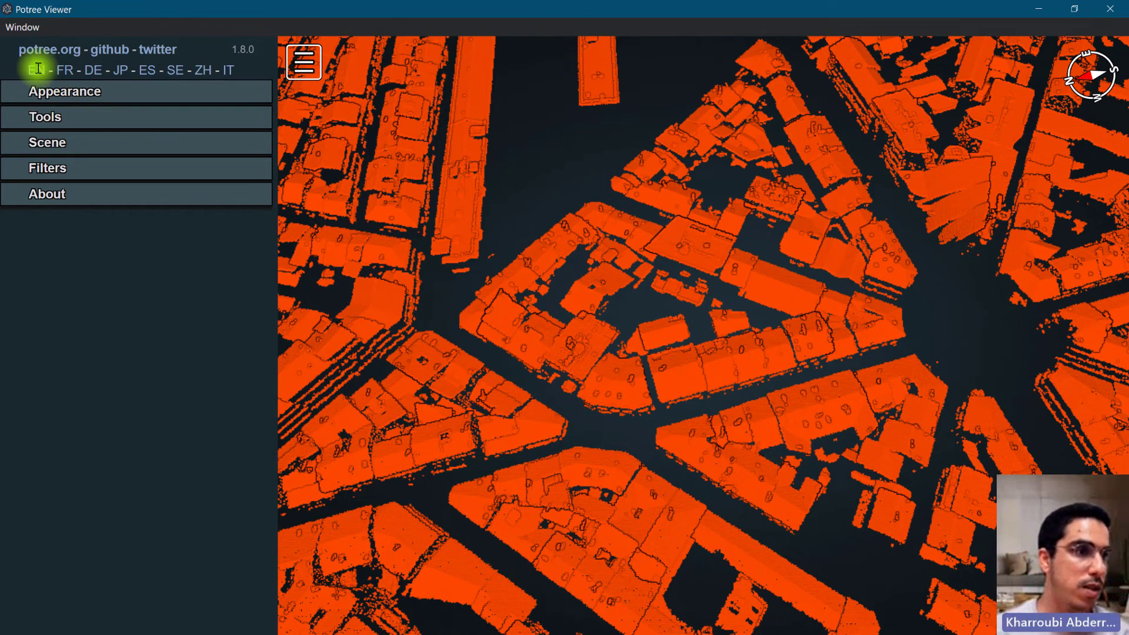
Try the viewer interface in German, Japanese, Spanish and Italian, and return it to English.
left_click(95, 71)
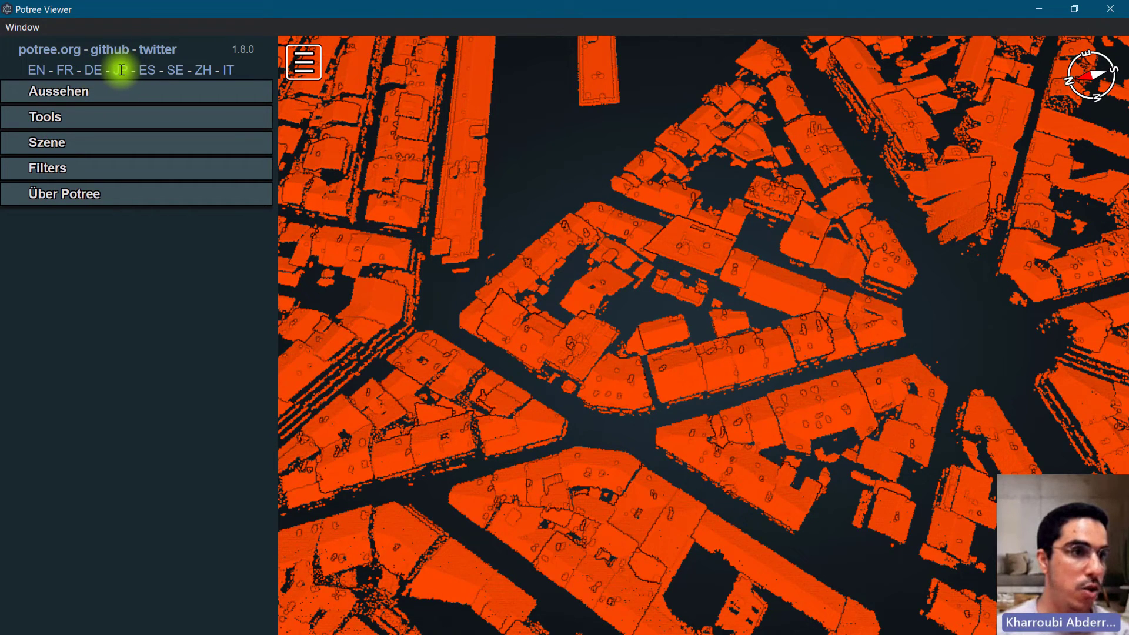
left_click(121, 69)
left_click(147, 71)
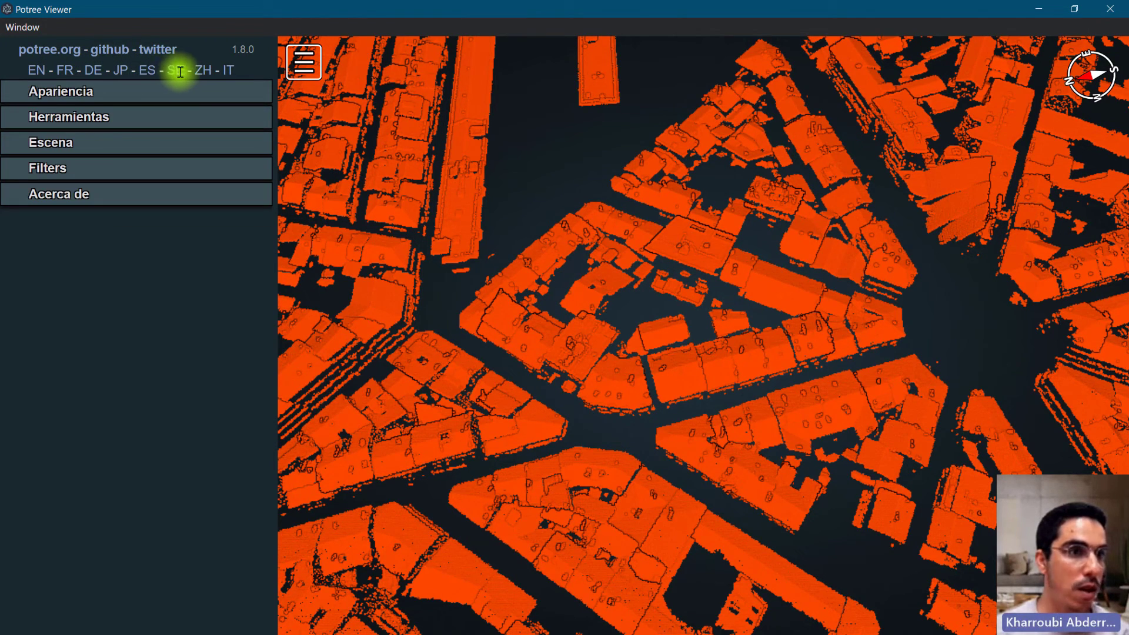
left_click(228, 71)
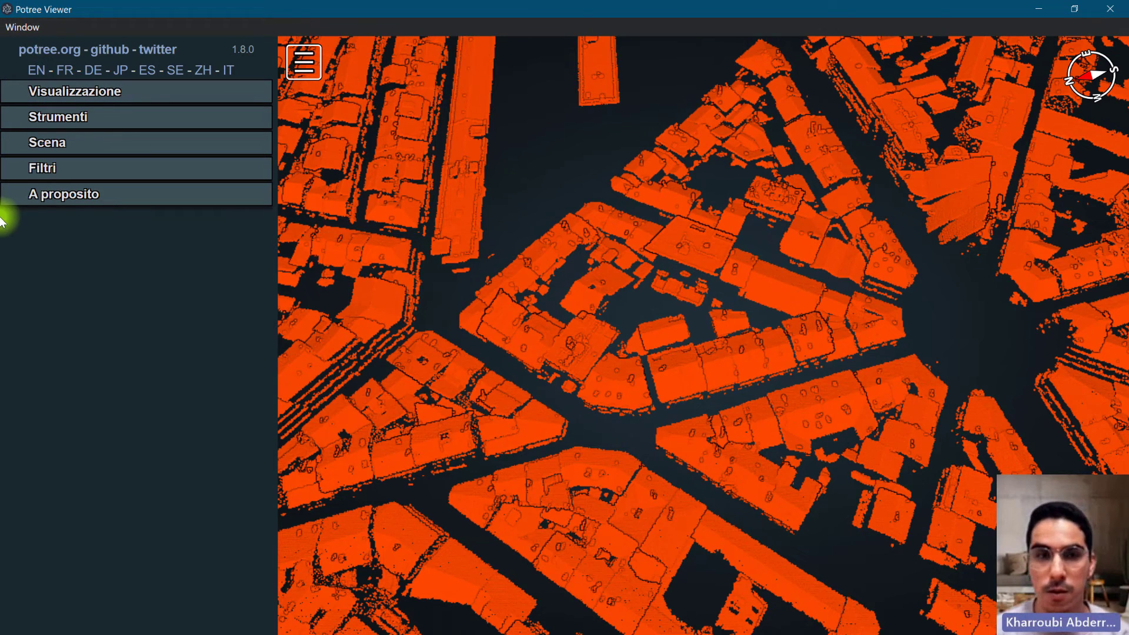
left_click(36, 71)
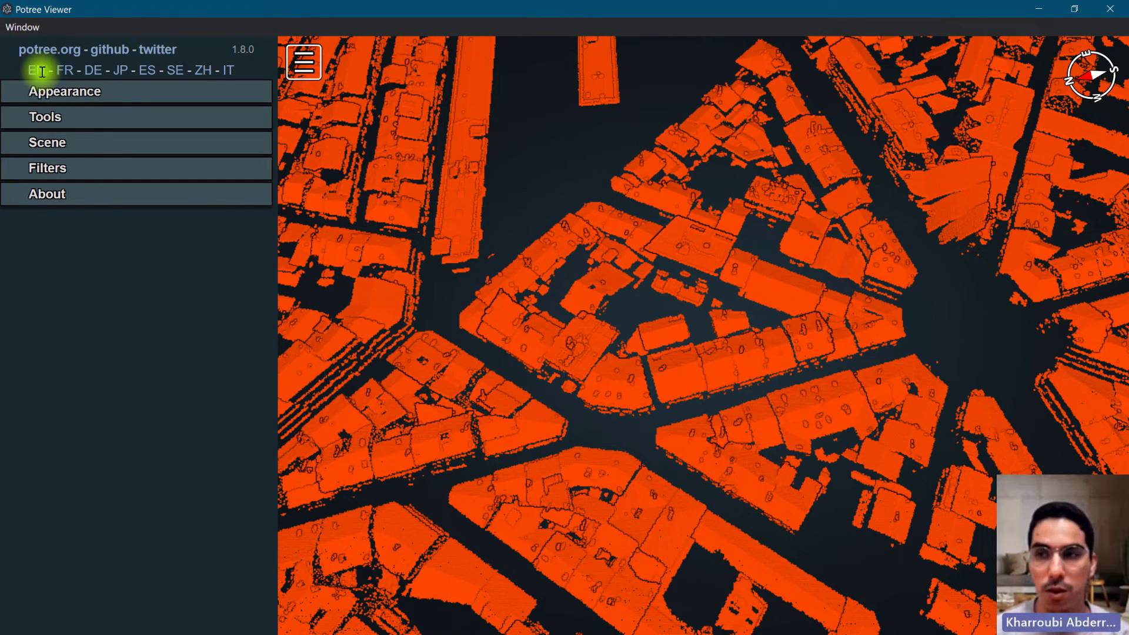
Close the Potree viewer and maximise the File Explorer window showing the LiDAR_Merged folder.
left_click(1115, 14)
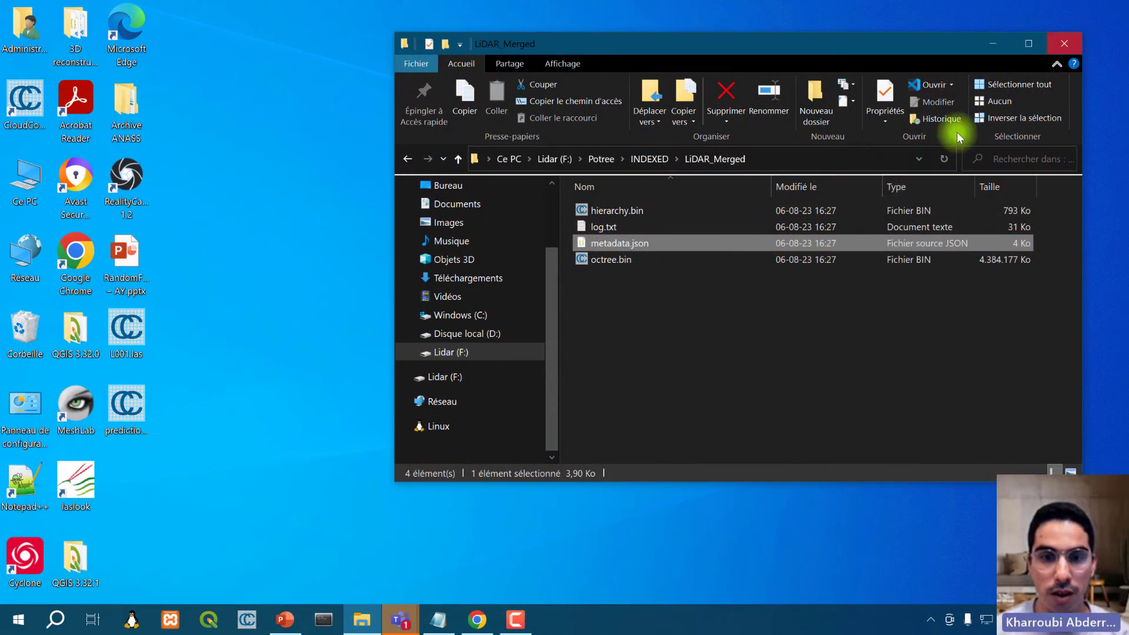
left_click(652, 330)
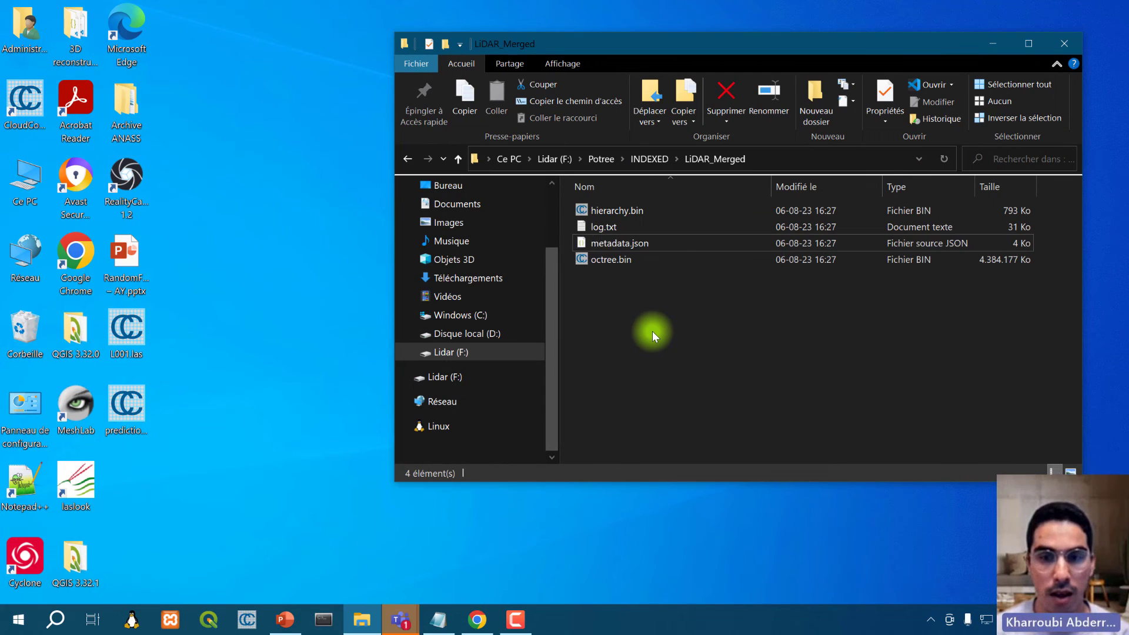
left_click(1025, 50)
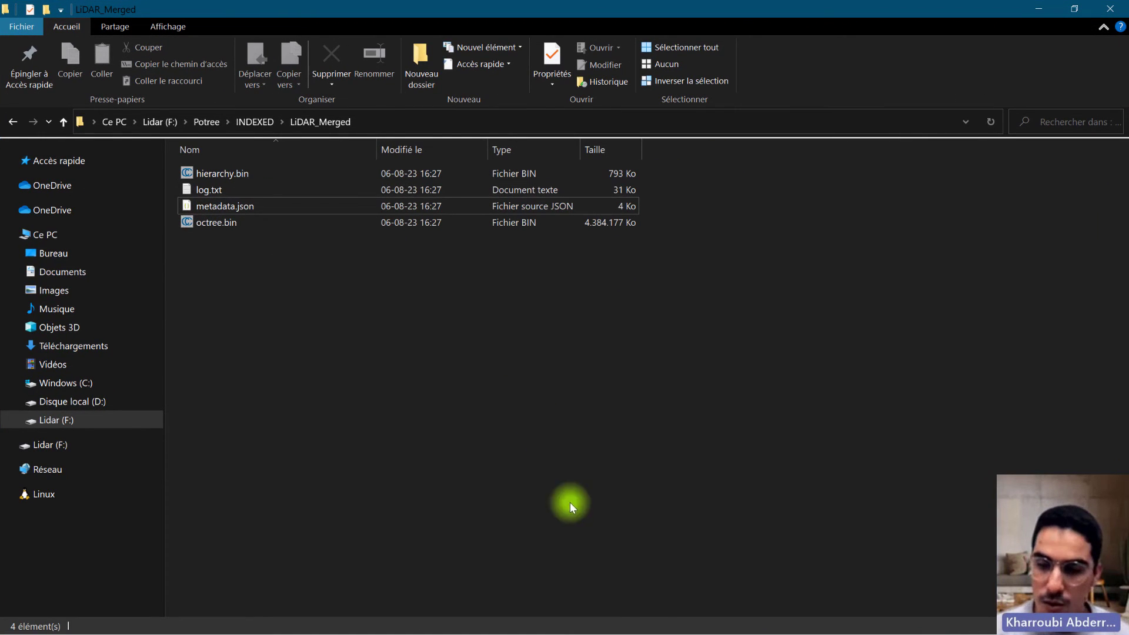
double_click(884, 12)
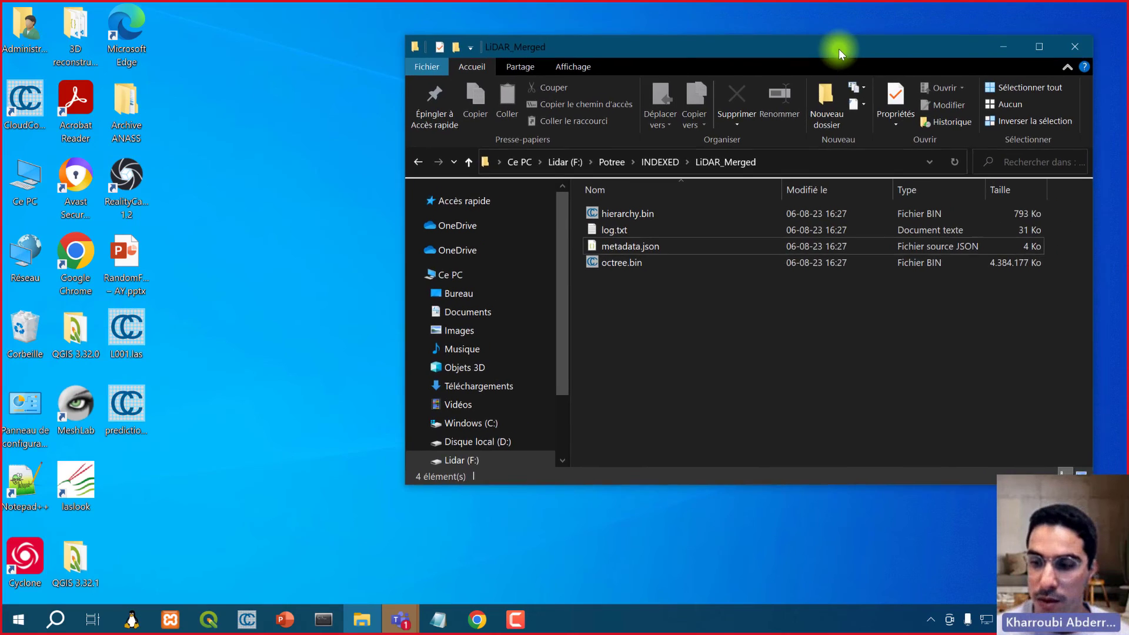
double_click(676, 80)
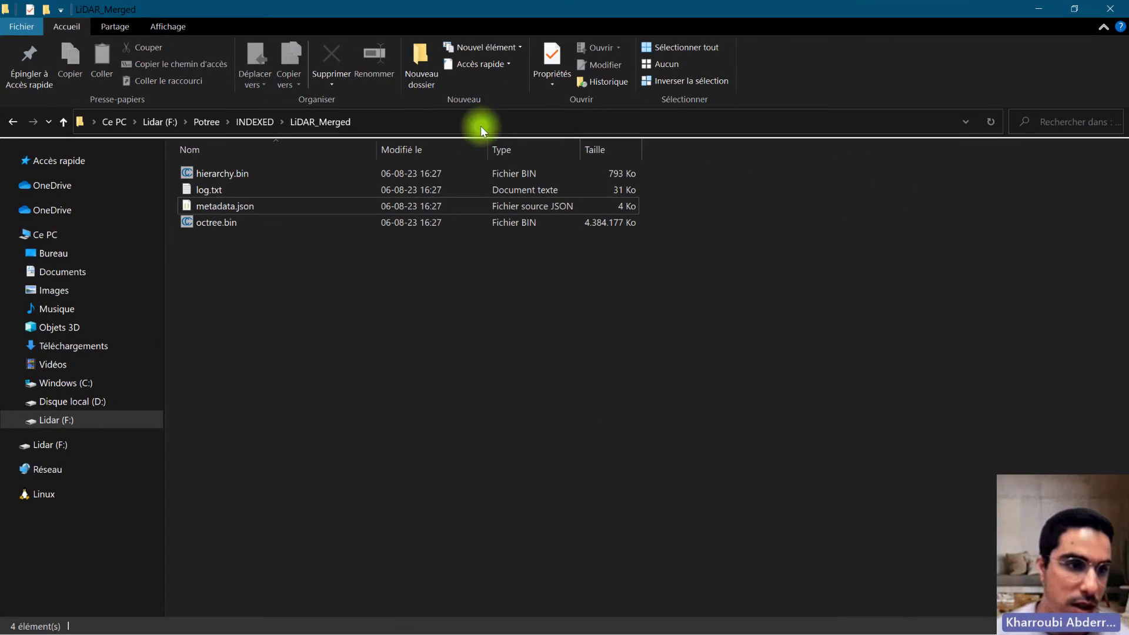
Examine the hierarchy.bin, metadata.json and octree.bin files in the LiDAR_Merged folder.
left_click(223, 174)
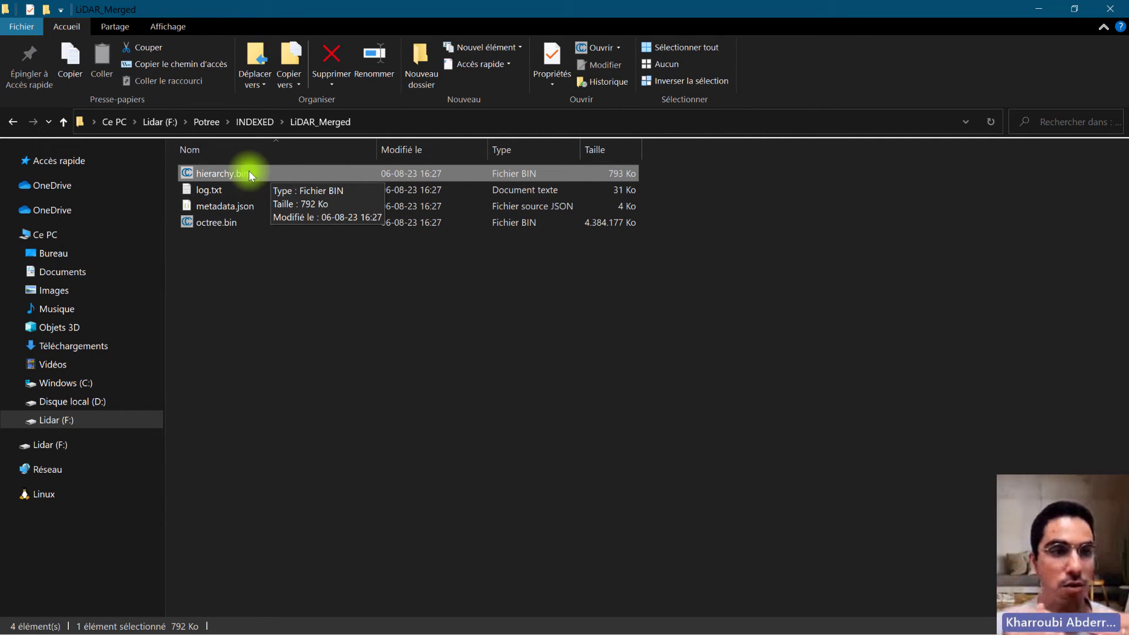
left_click(240, 207)
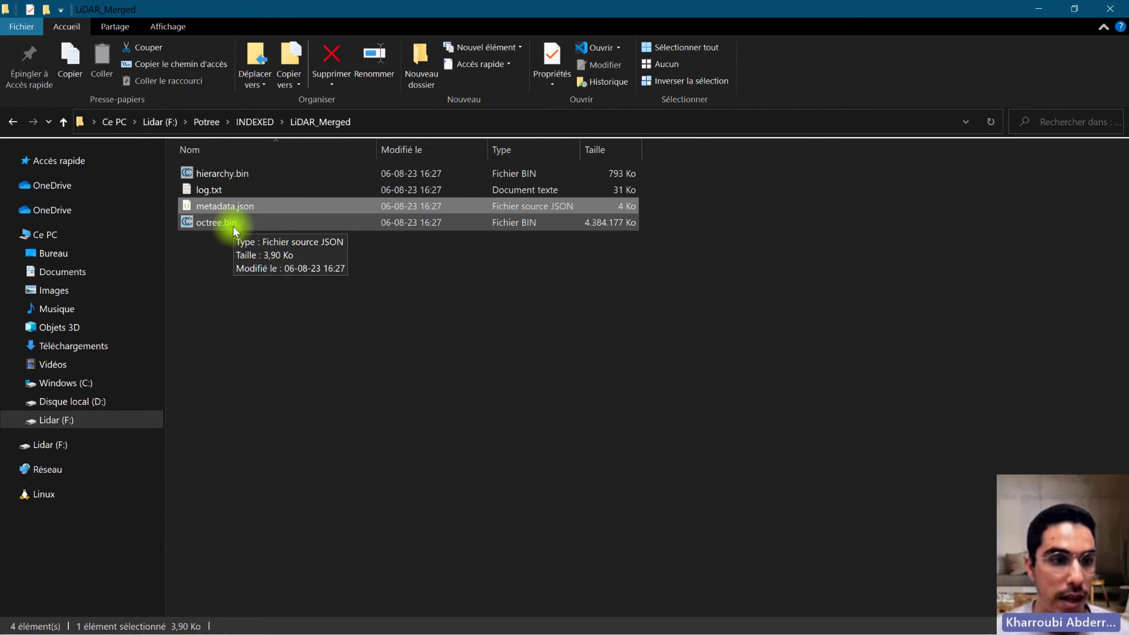
left_click(231, 223)
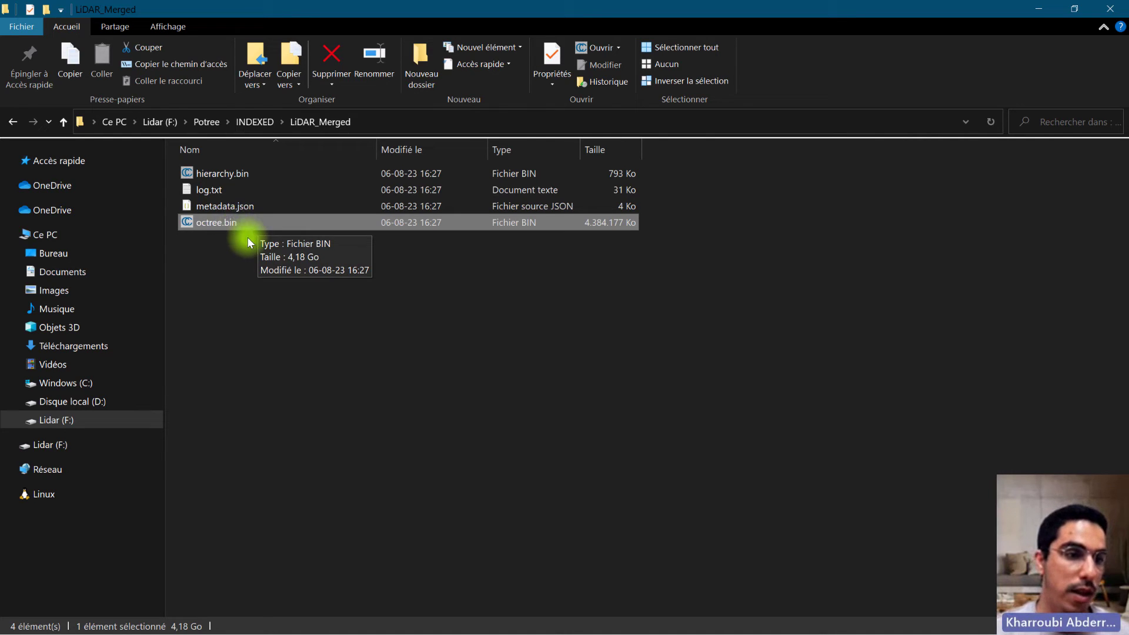
Go up to the Potree folder and open its PotreeDesktop_1.8.1_x64_windows subfolder.
left_click(251, 123)
left_click(207, 121)
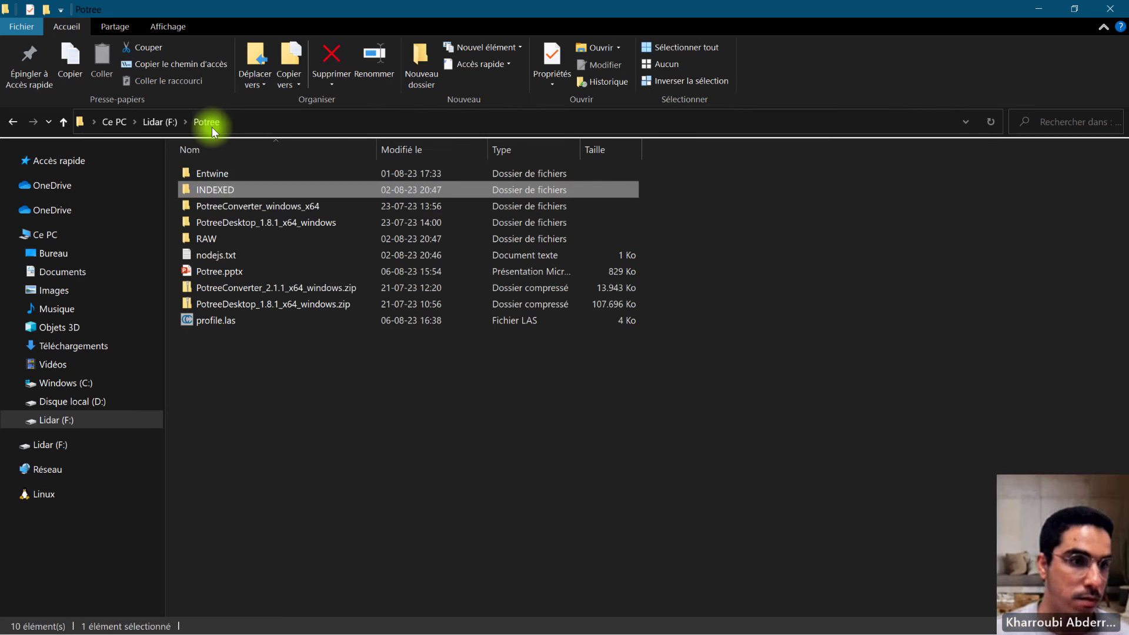
left_click(326, 368)
left_click(269, 207)
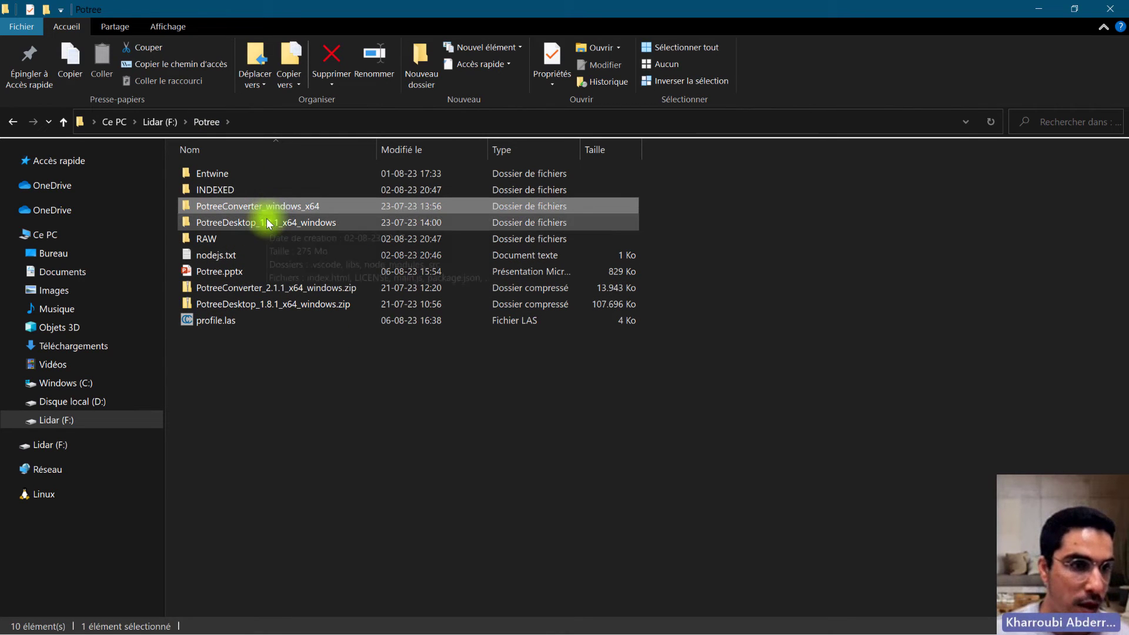
double_click(264, 221)
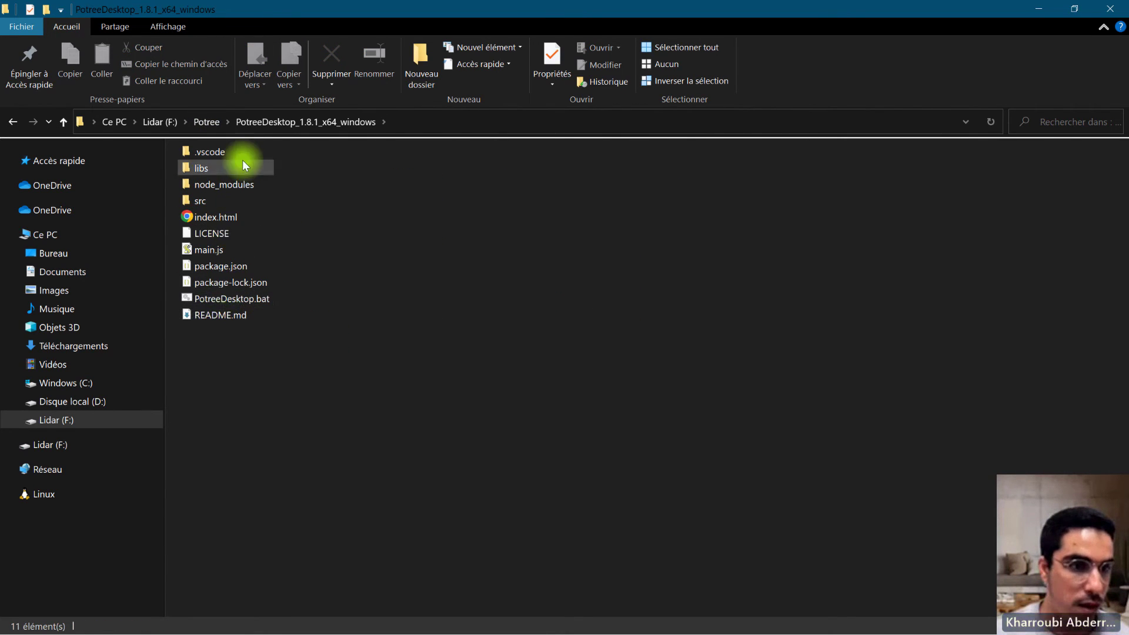
Launch PotreeDesktop.bat and arrange the Potree viewer side by side with the File Explorer window.
double_click(227, 301)
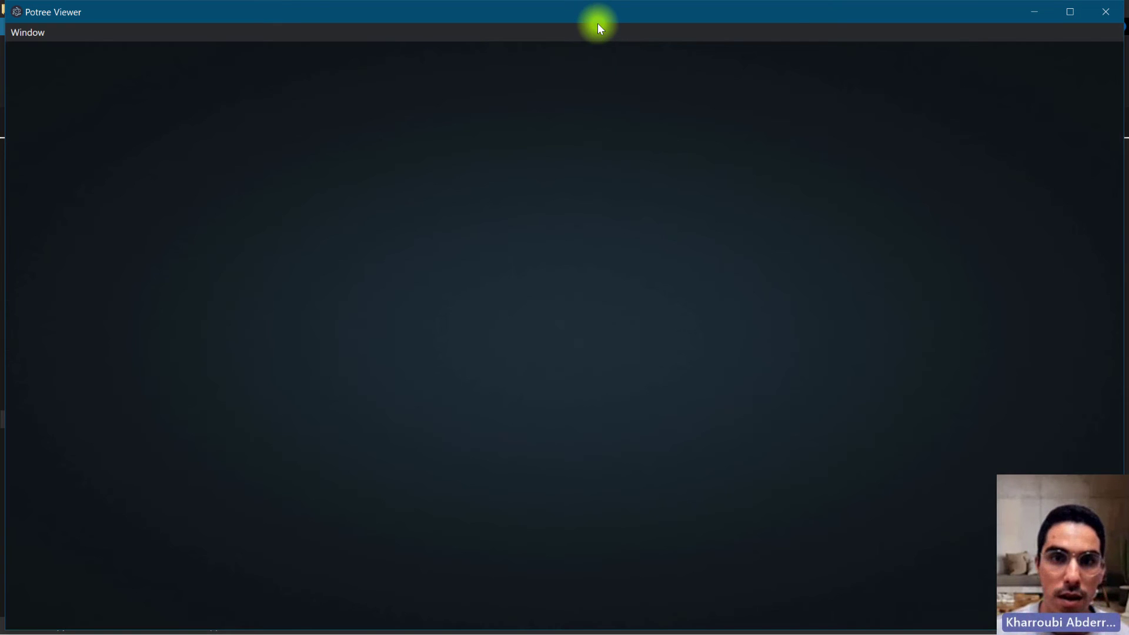
left_click_drag(600, 26, 2, 197)
left_click(696, 111)
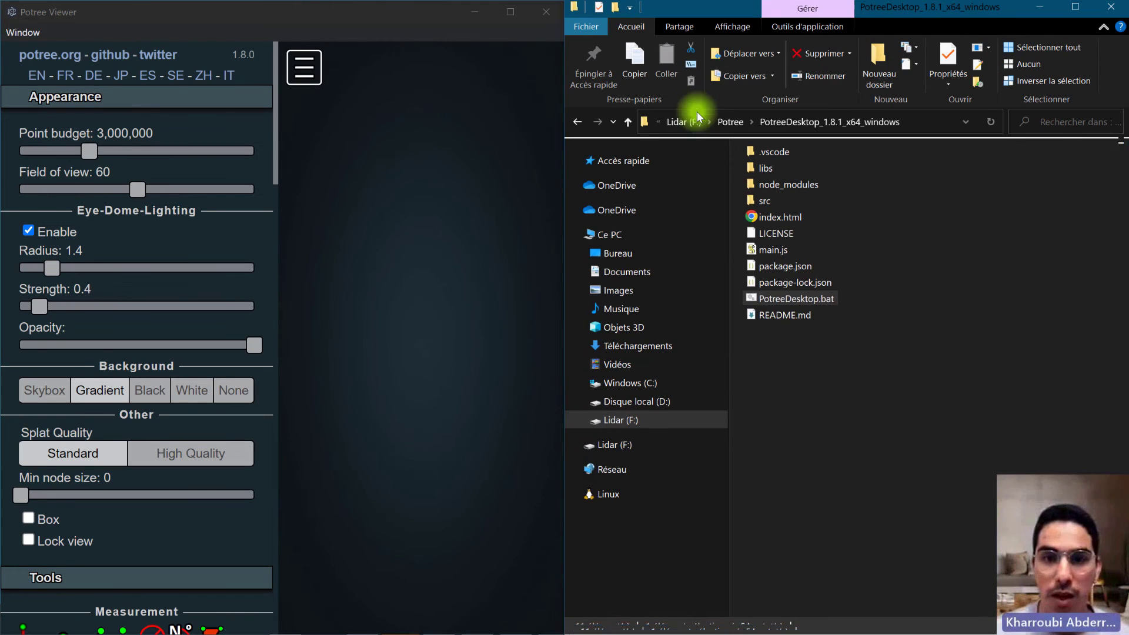
Bring LHD_FXX_0772_6280_PTS_O_LAMB93_IGN69.copc.laz from the Potree\RAW folder into the viewer and convert it with PotreeConverter 2.0.
left_click(742, 128)
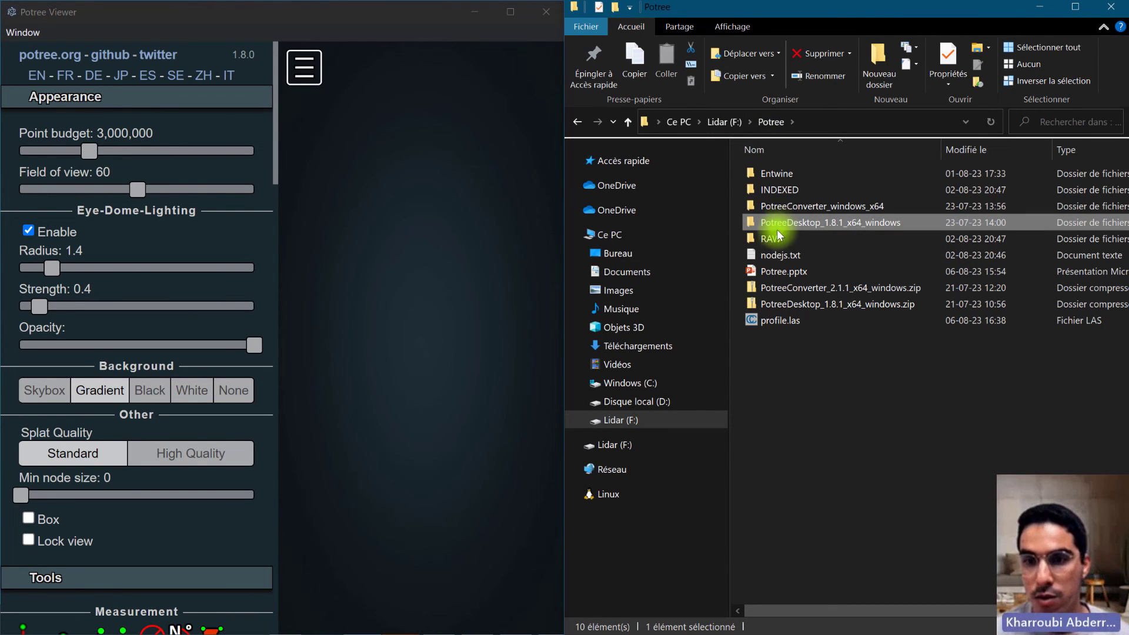
double_click(777, 236)
left_click(838, 326)
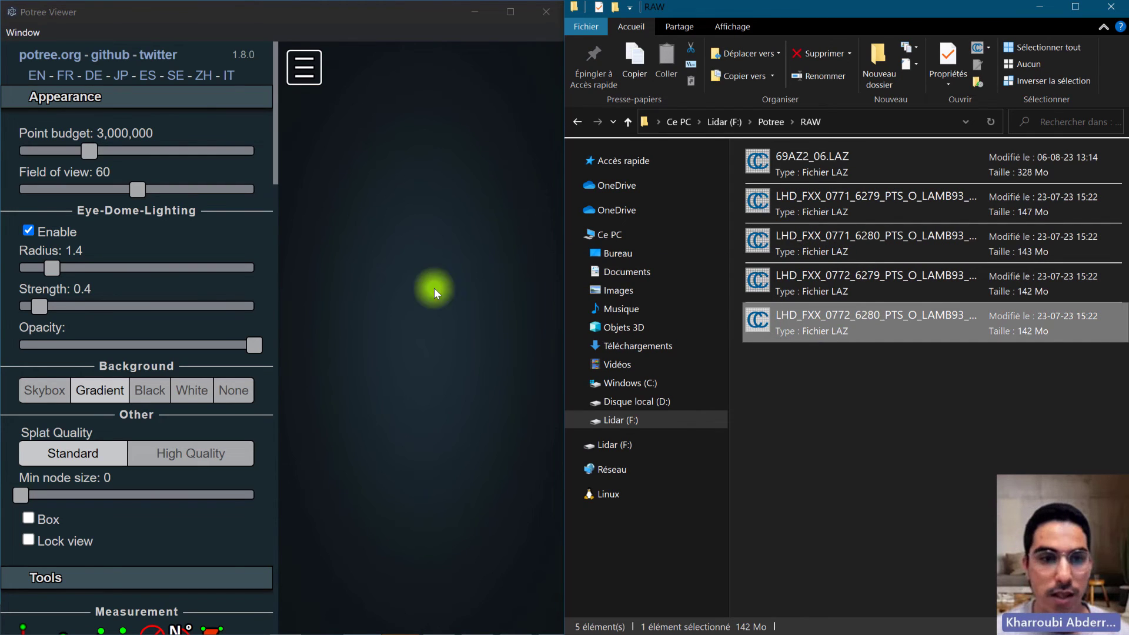
left_click_drag(434, 288, 398, 259)
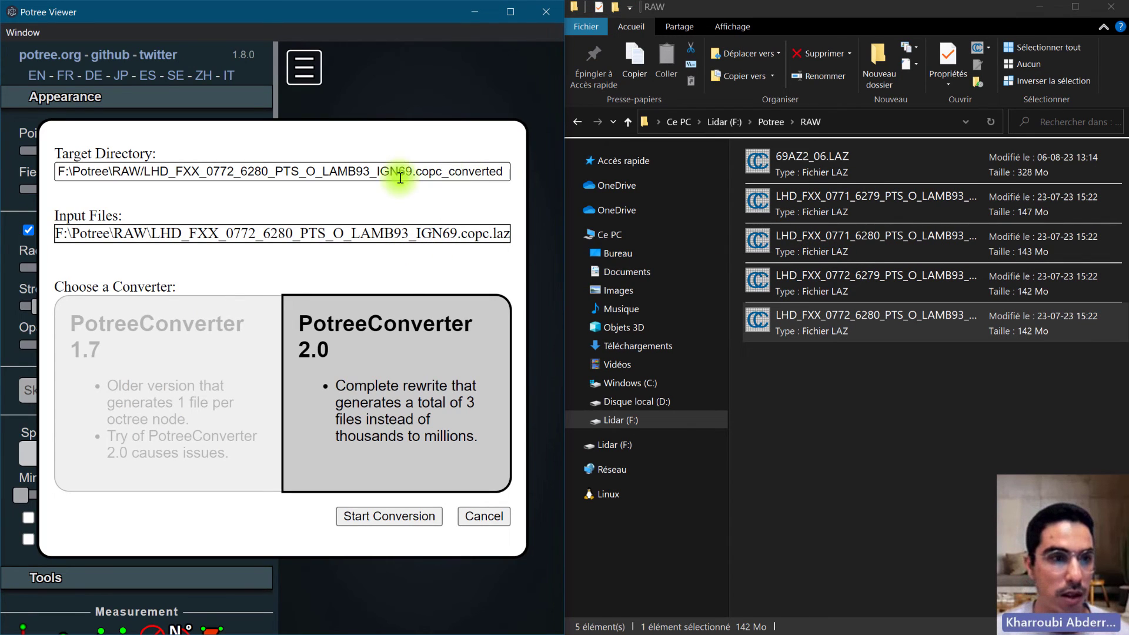
left_click(142, 169)
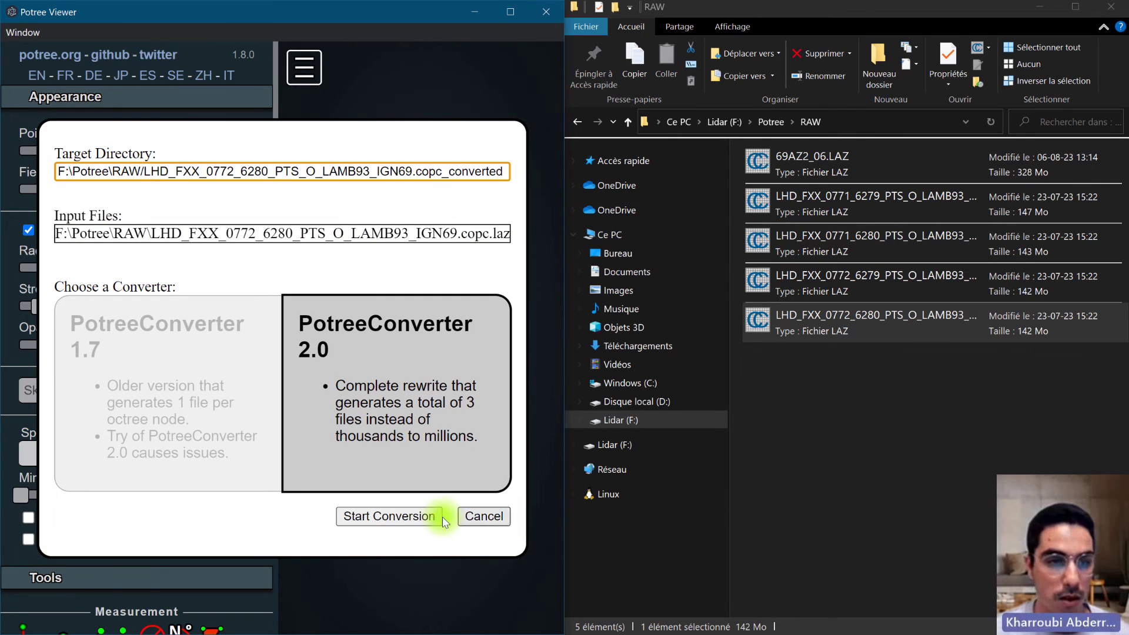
left_click(398, 516)
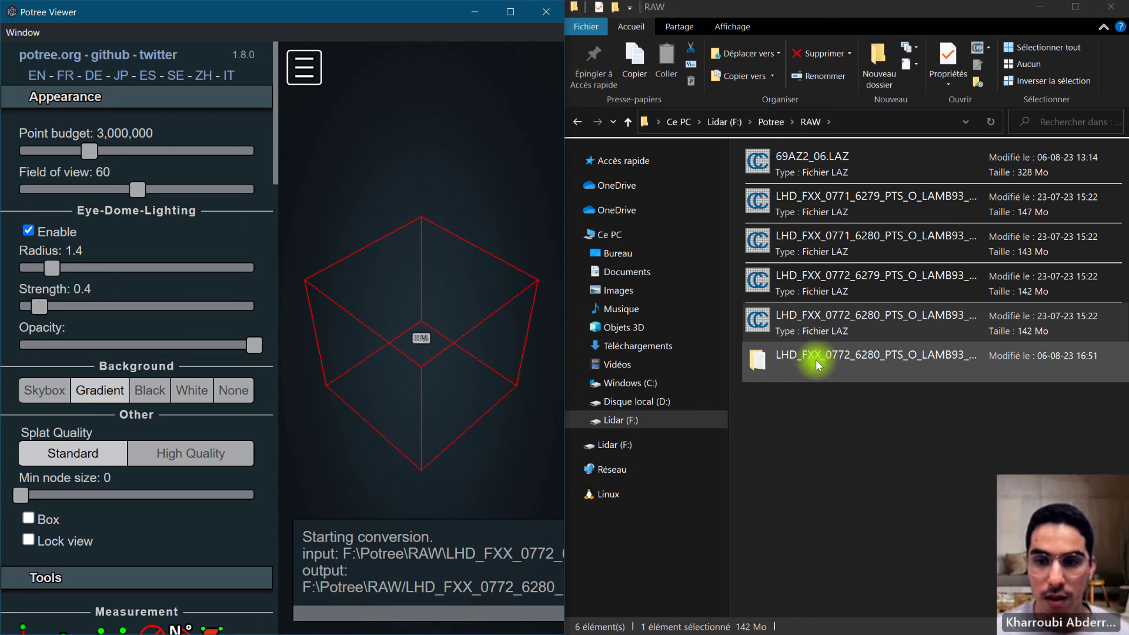
Widen the Potree viewer beside File Explorer and narrow Explorer's folder tree to show more of the file names.
left_click(846, 363)
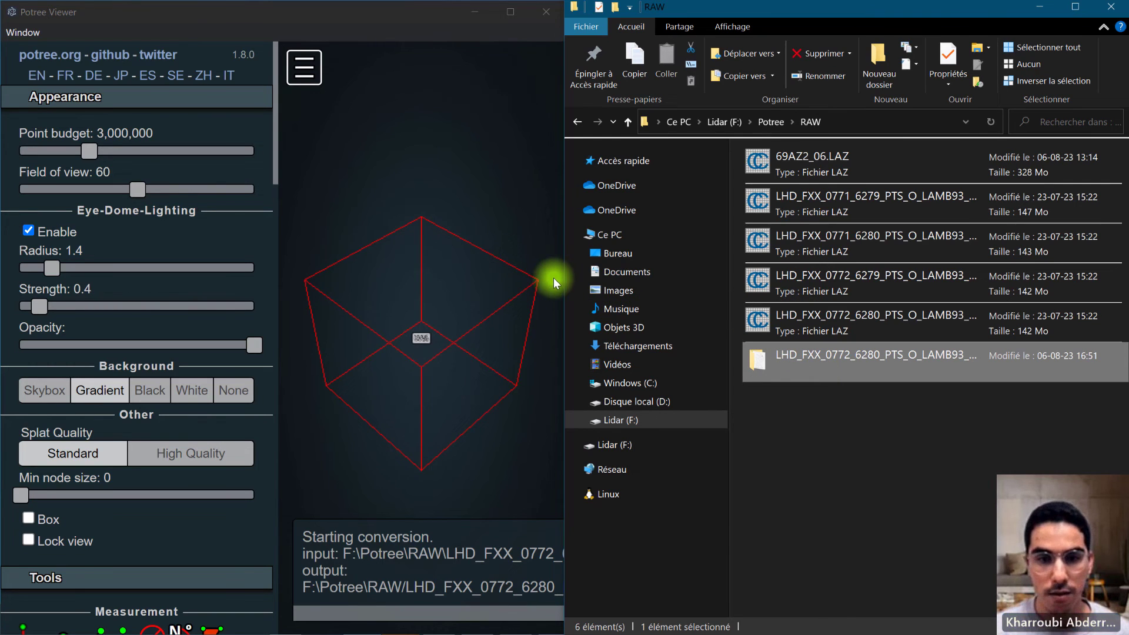
left_click_drag(563, 277, 755, 279)
left_click_drag(566, 285, 756, 297)
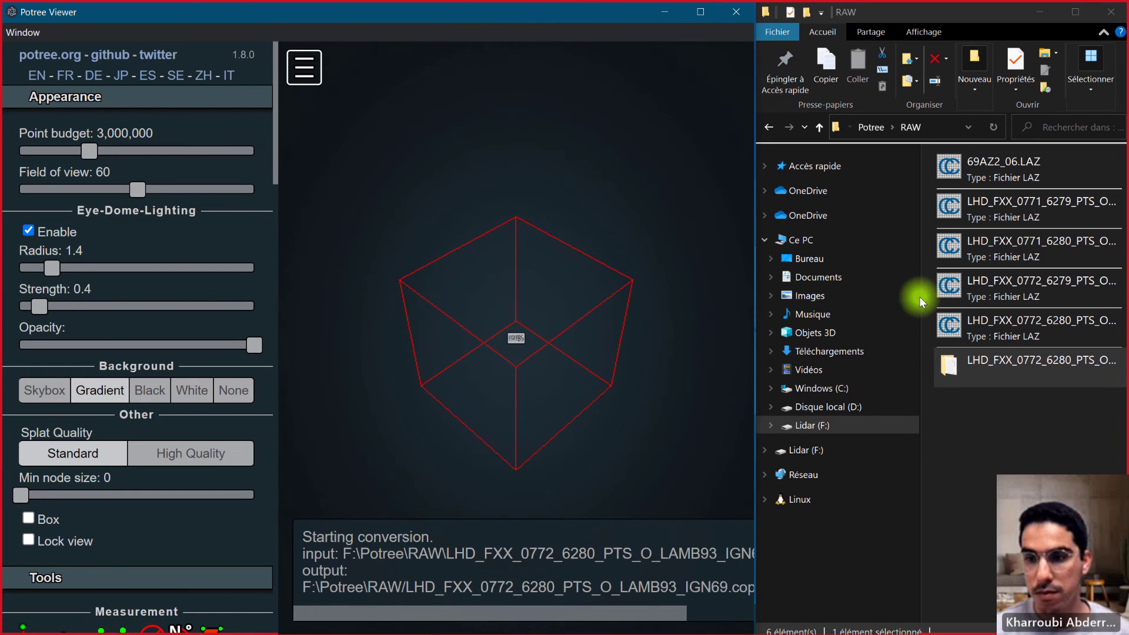
left_click_drag(923, 295, 875, 295)
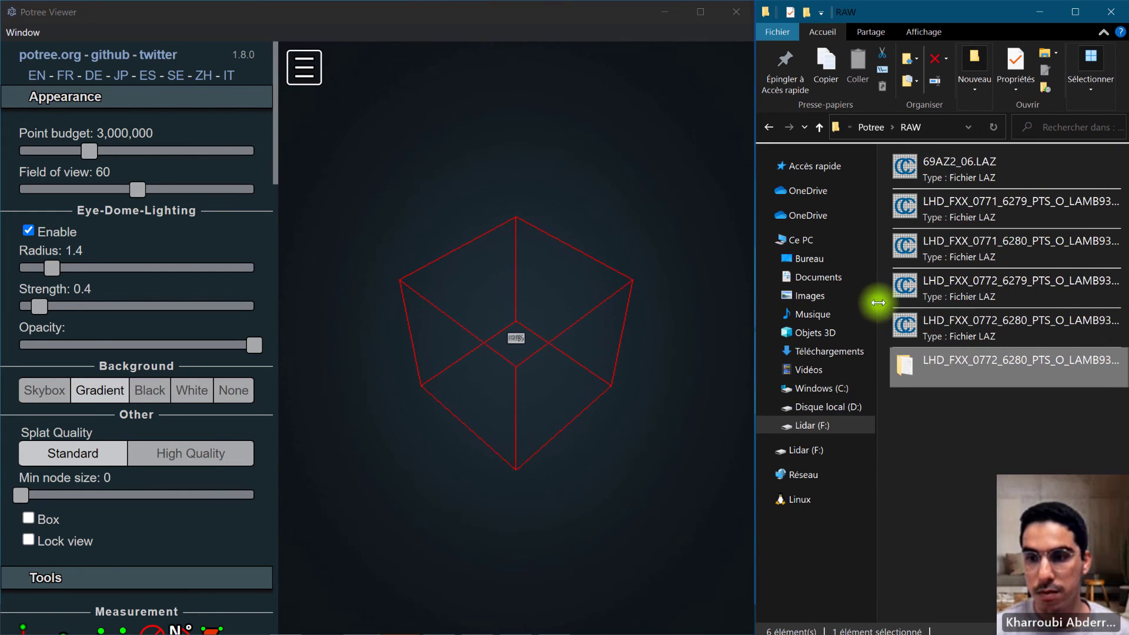
Bring LHD_FXX_0772_6279_PTS_O_LAMB93_IGN69.copc.laz into the viewer and convert it with PotreeConverter 2.0.
left_click(969, 278)
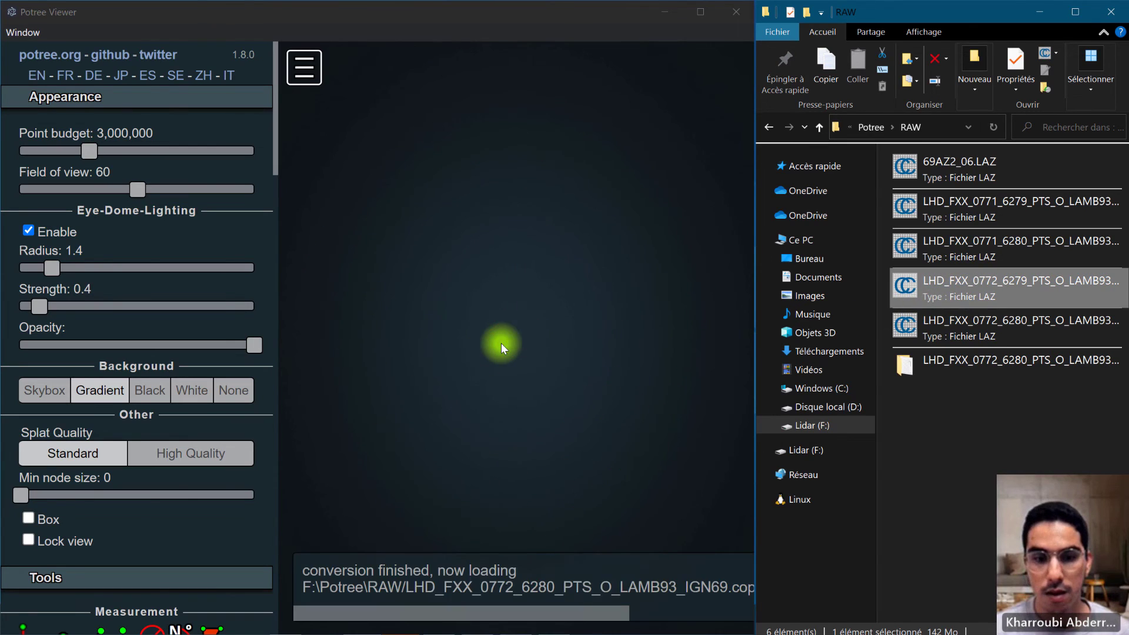
left_click_drag(501, 343, 459, 324)
left_click_drag(970, 283, 565, 276)
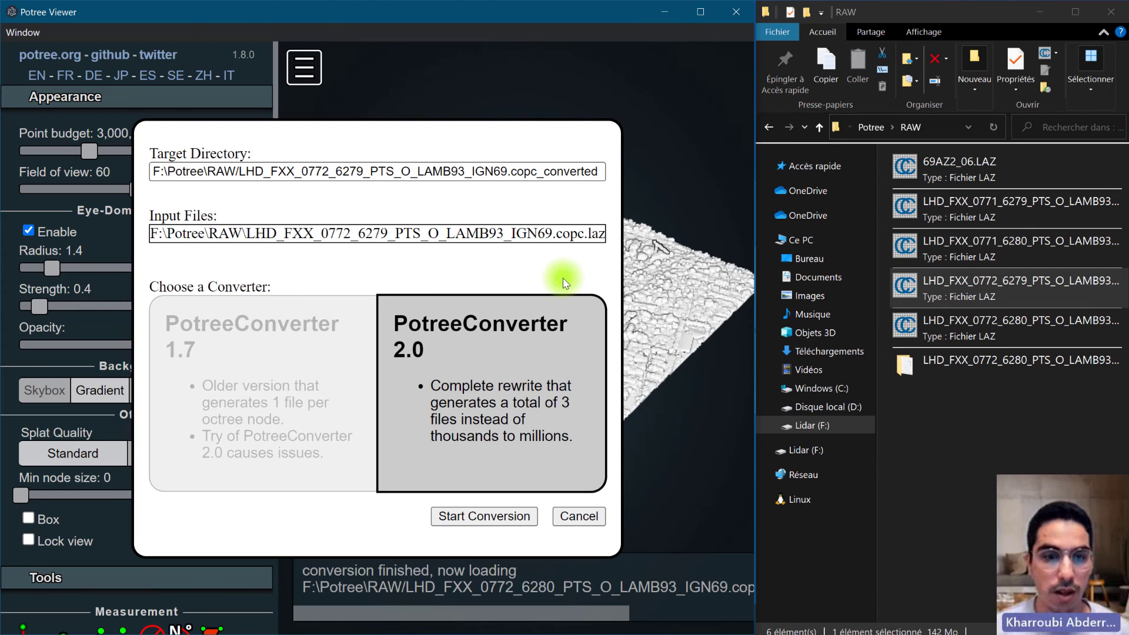
left_click(474, 515)
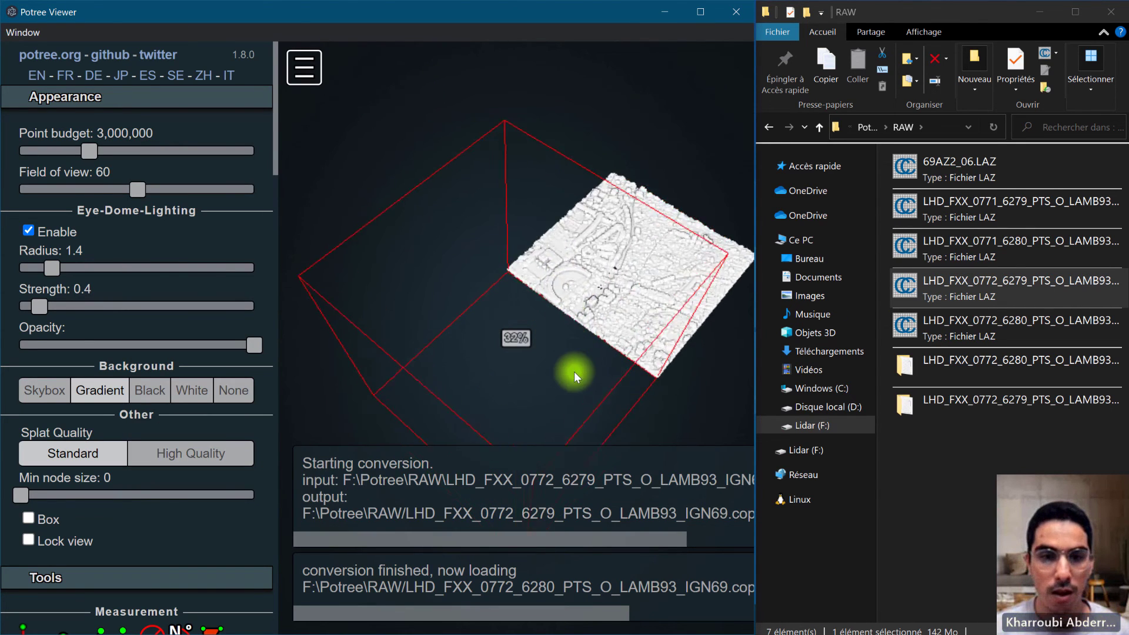
left_click_drag(574, 371, 577, 391)
scroll(517, 285, "down", 3)
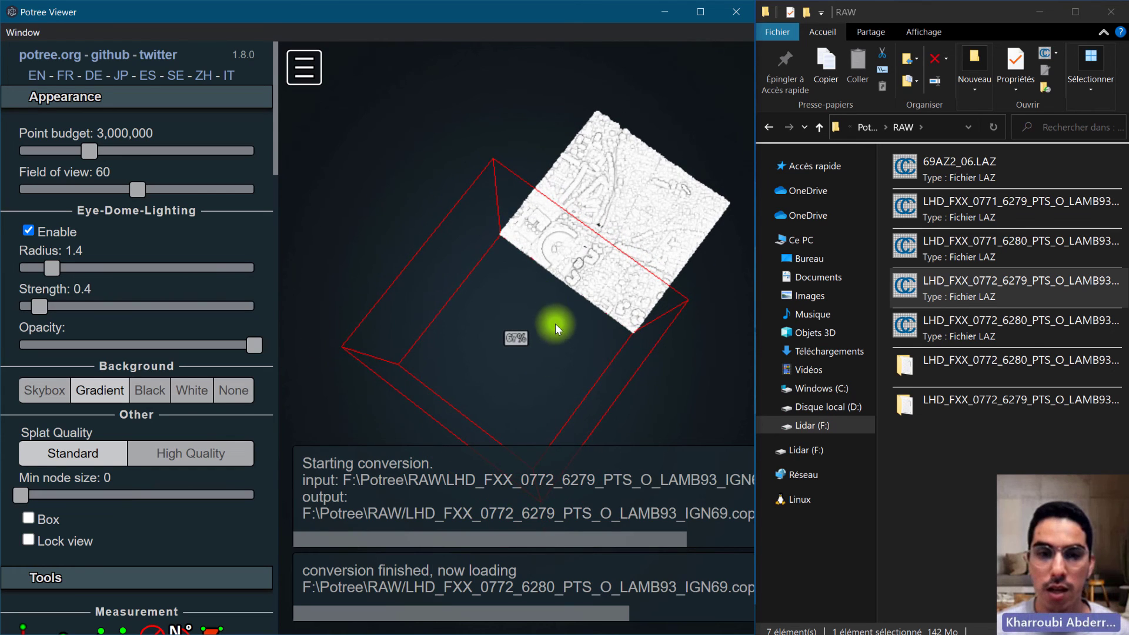
left_click_drag(555, 323, 538, 268)
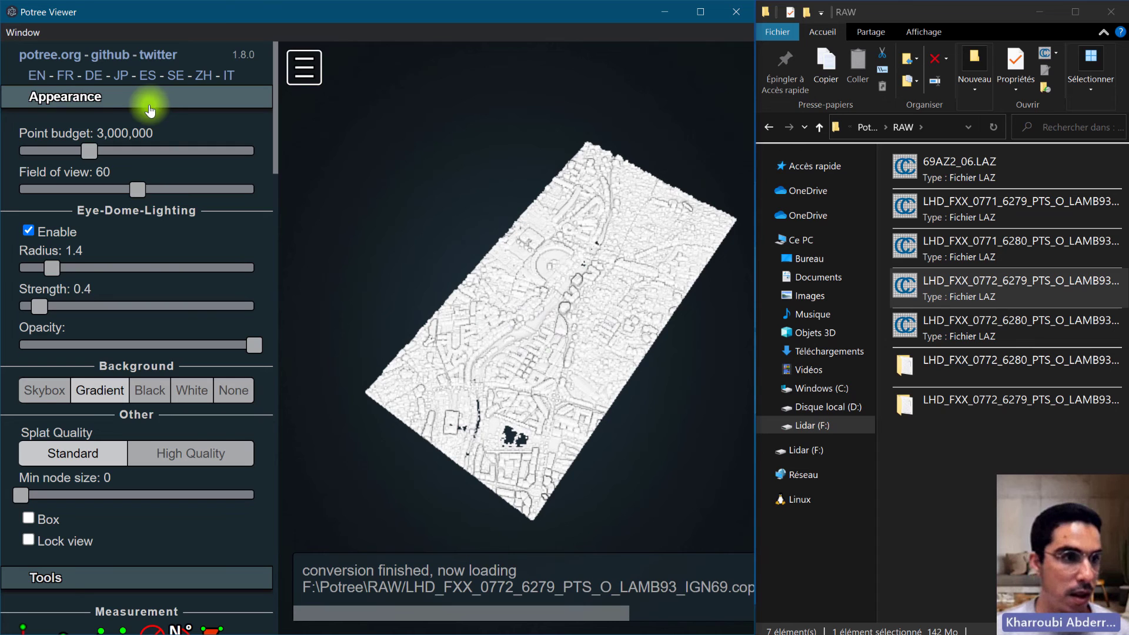
Raise the point budget to its maximum and collapse the Appearance and Tools settings to reach the scene objects.
left_click_drag(89, 152, 277, 155)
left_click(176, 97)
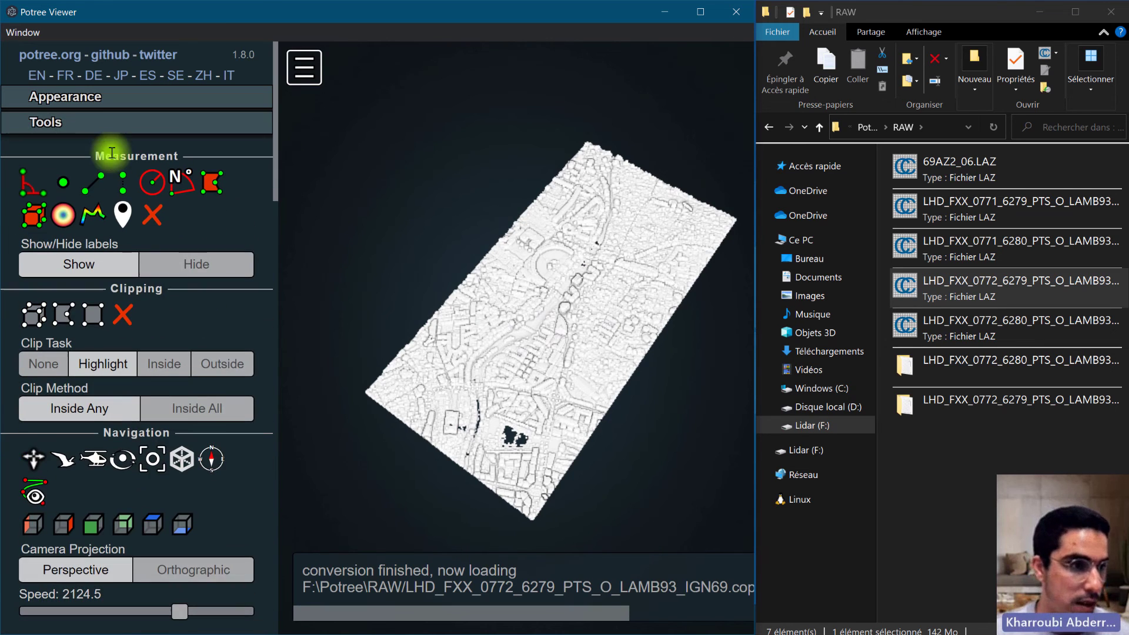
left_click(84, 133)
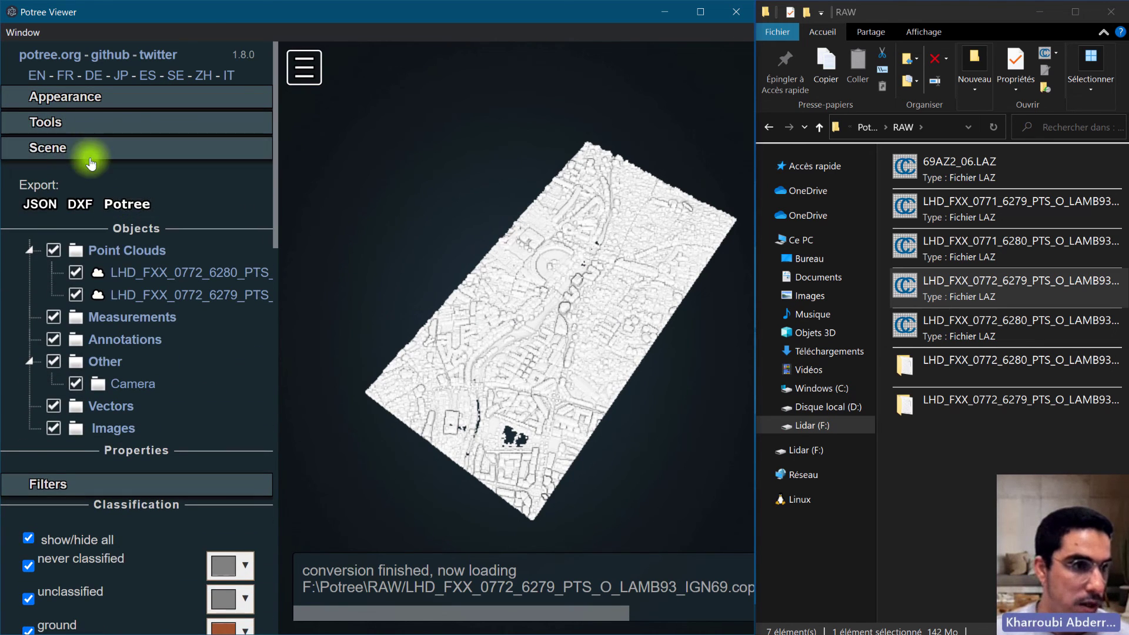
Select the LHD_FXX_0772_6280 cloud, and hide and show each of the two point clouds in turn.
left_click(150, 273)
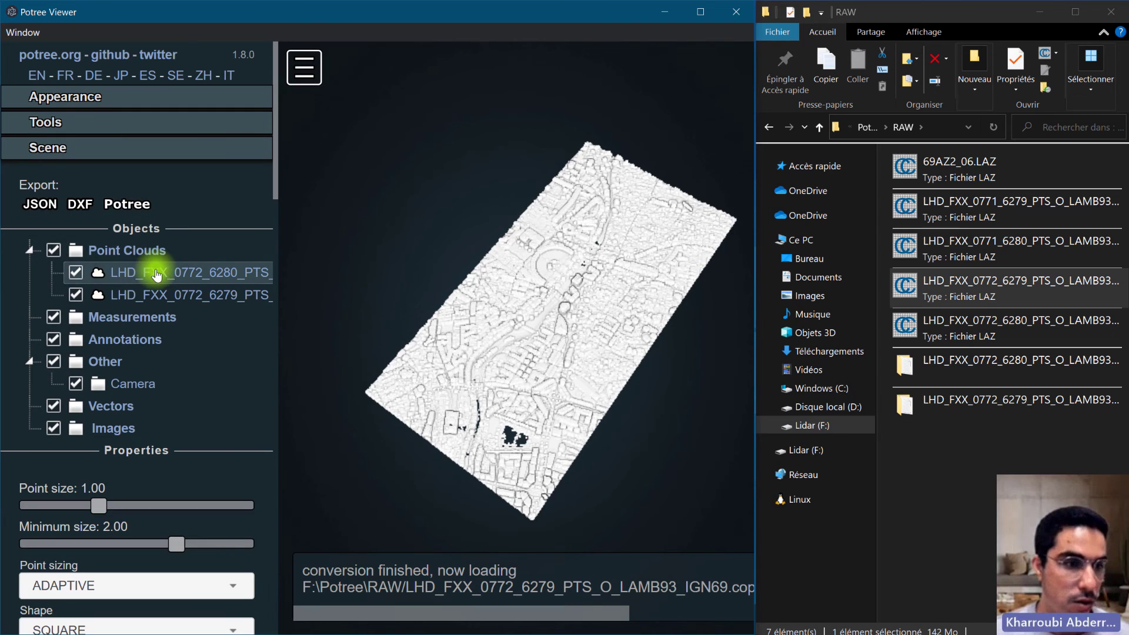
left_click(76, 273)
left_click(76, 273)
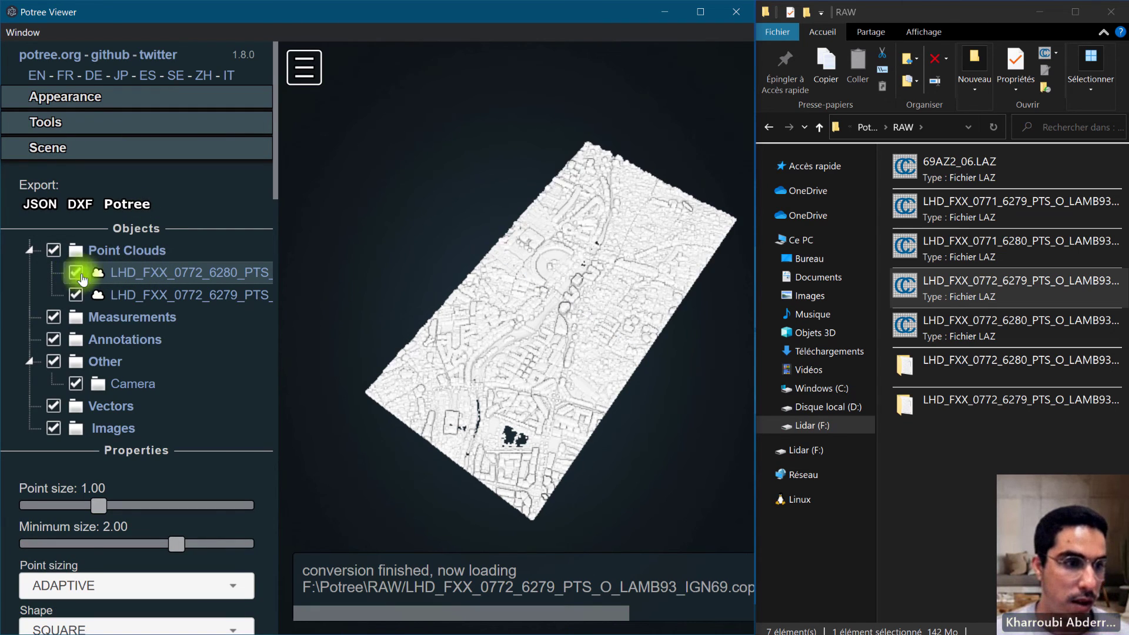
left_click(75, 296)
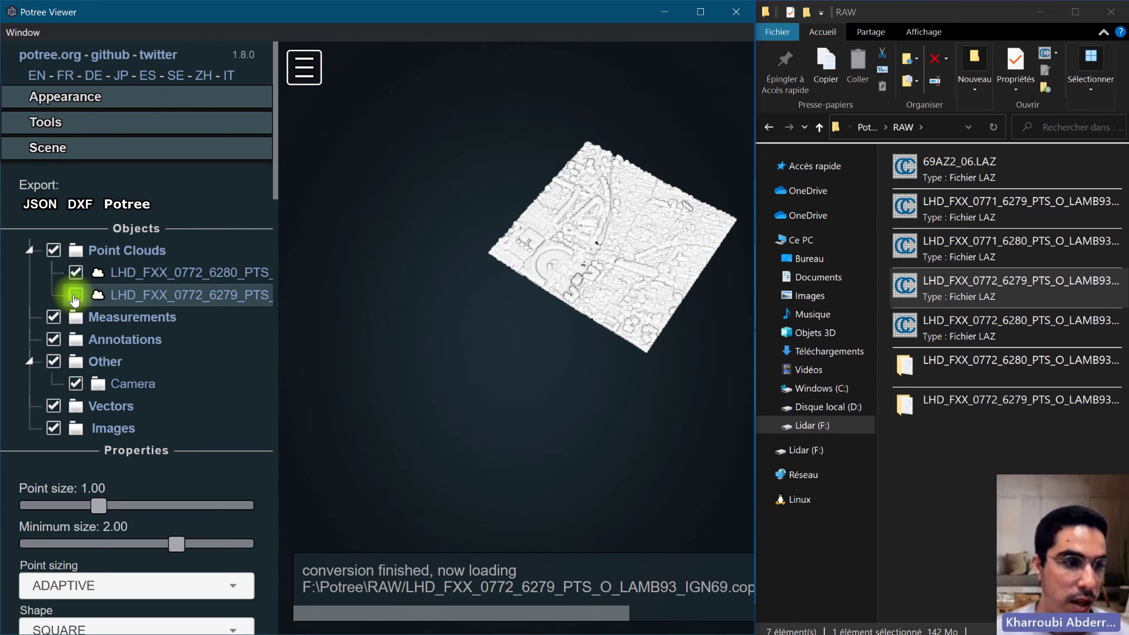
left_click(76, 296)
Colour the LHD_FXX_0772_6280 point cloud by its classification attribute.
scroll(200, 261, "down", 3)
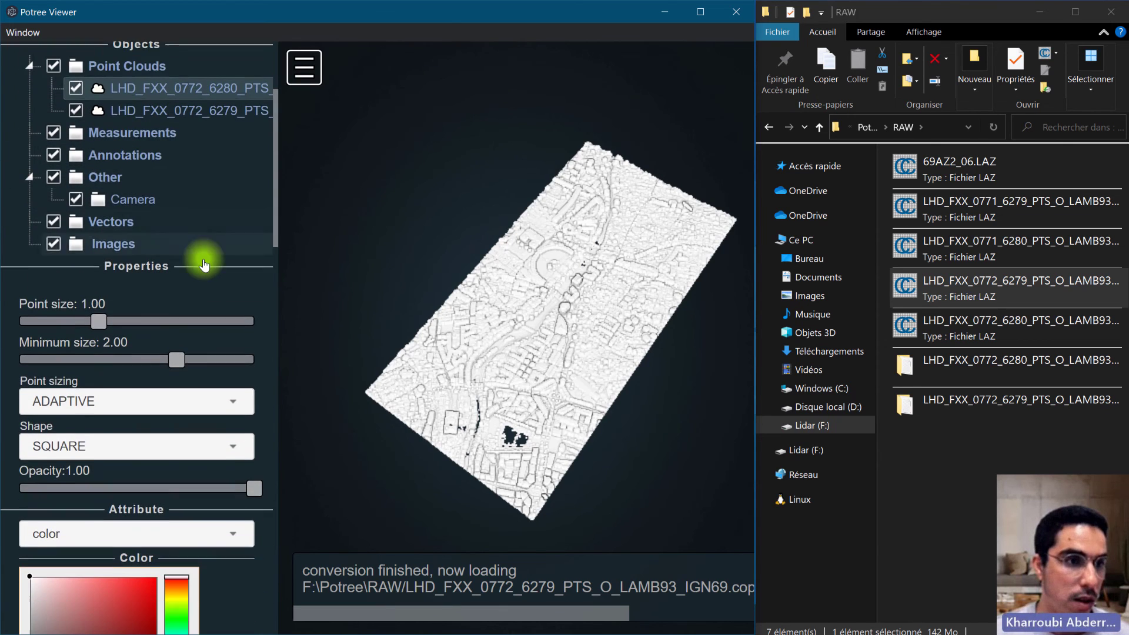
scroll(178, 285, "down", 1)
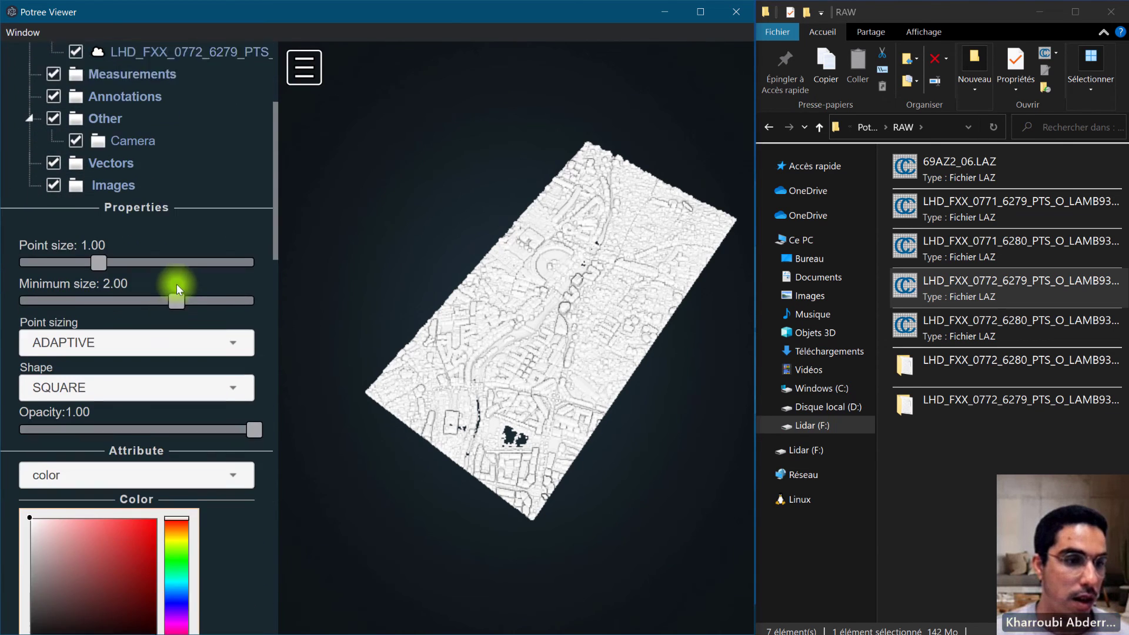
scroll(176, 284, "down", 1)
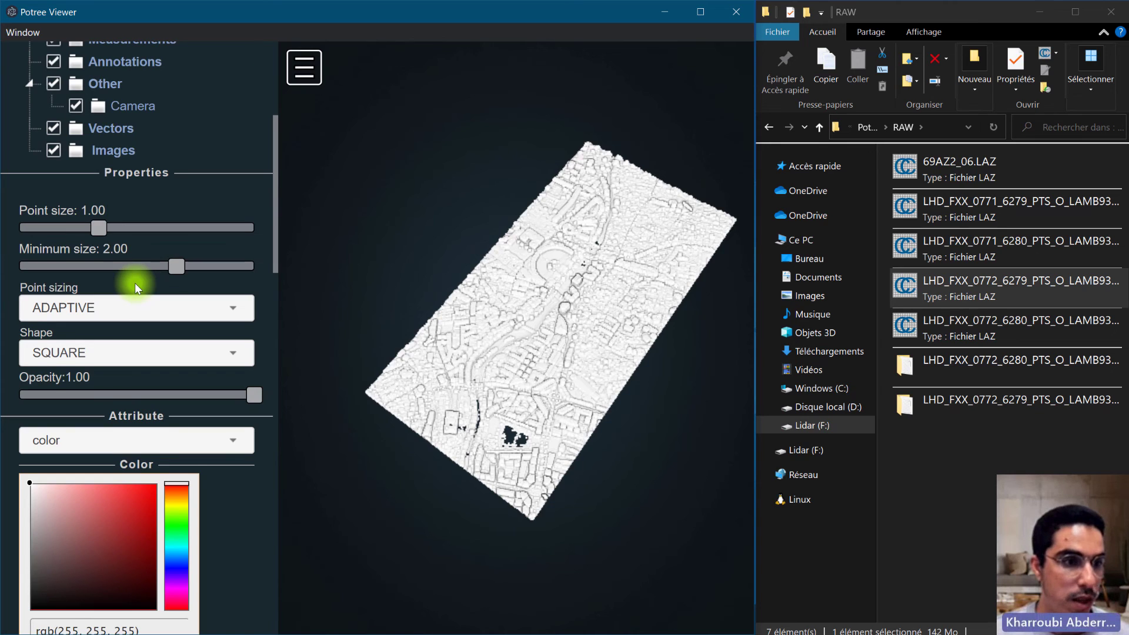
scroll(135, 284, "down", 2)
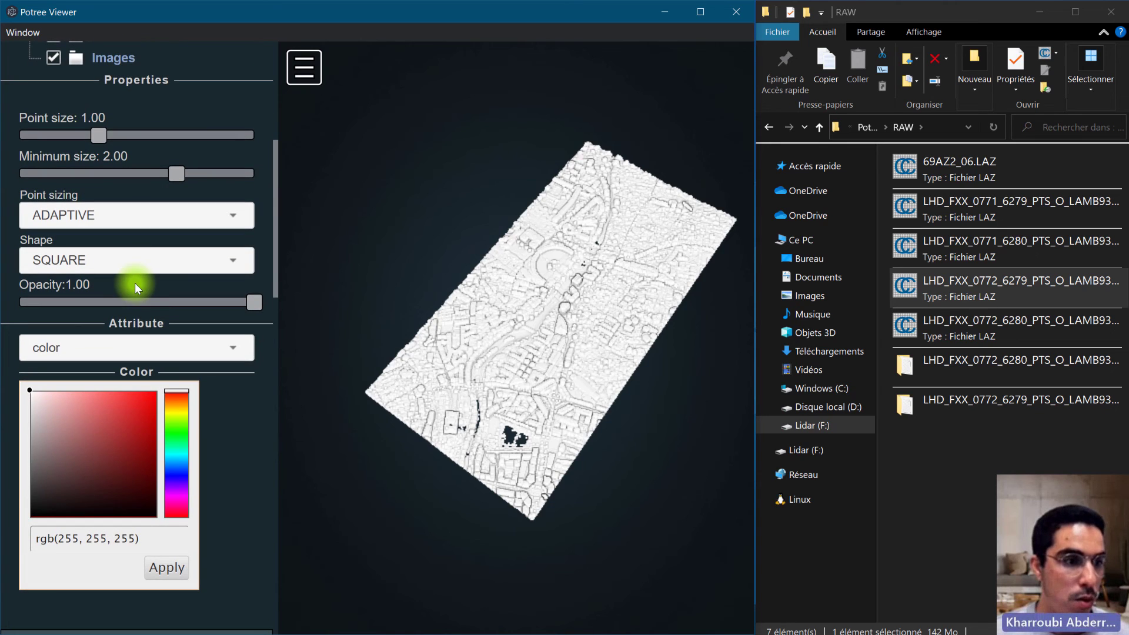
left_click(131, 353)
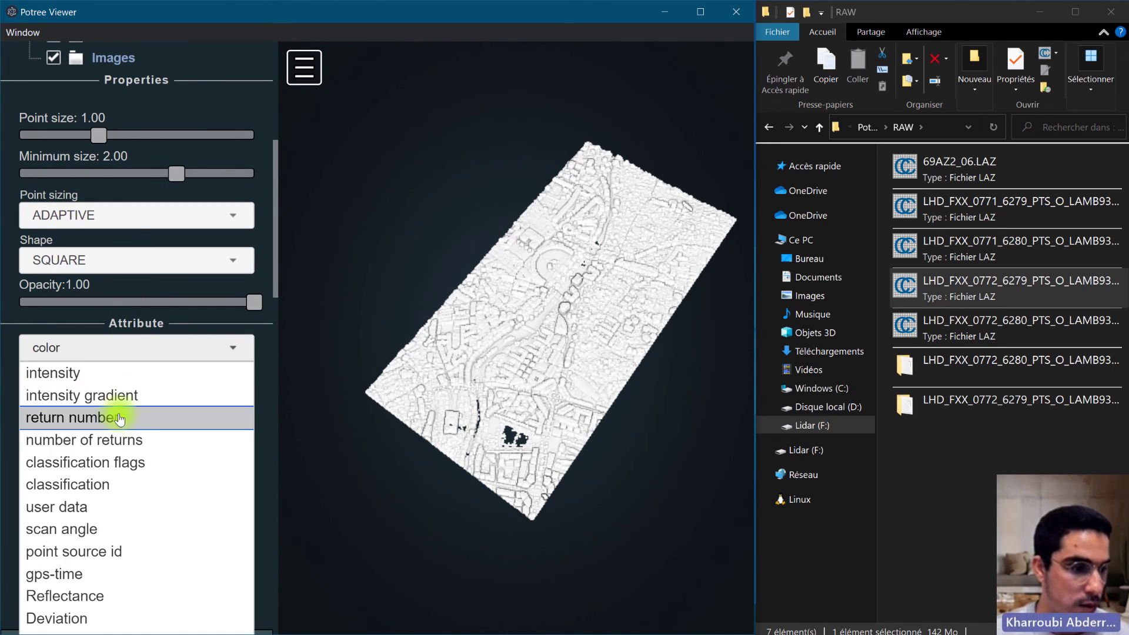
left_click(93, 483)
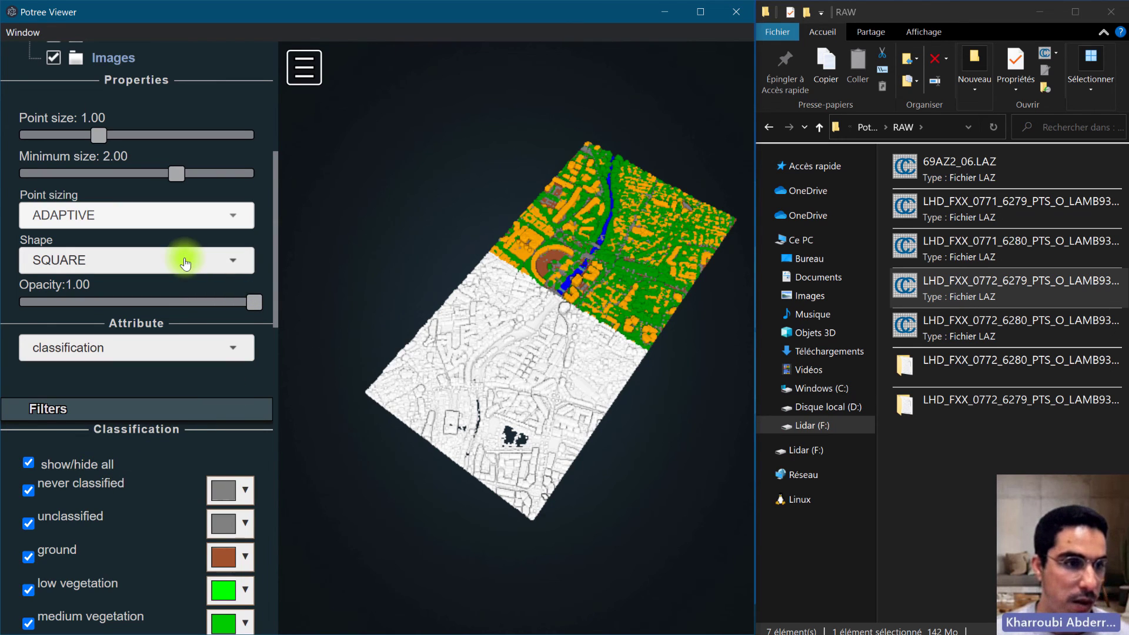
Select the LHD_FXX_0772_6279 point cloud and colour it by elevation.
scroll(171, 265, "up", 4)
scroll(171, 268, "up", 3)
left_click(176, 294)
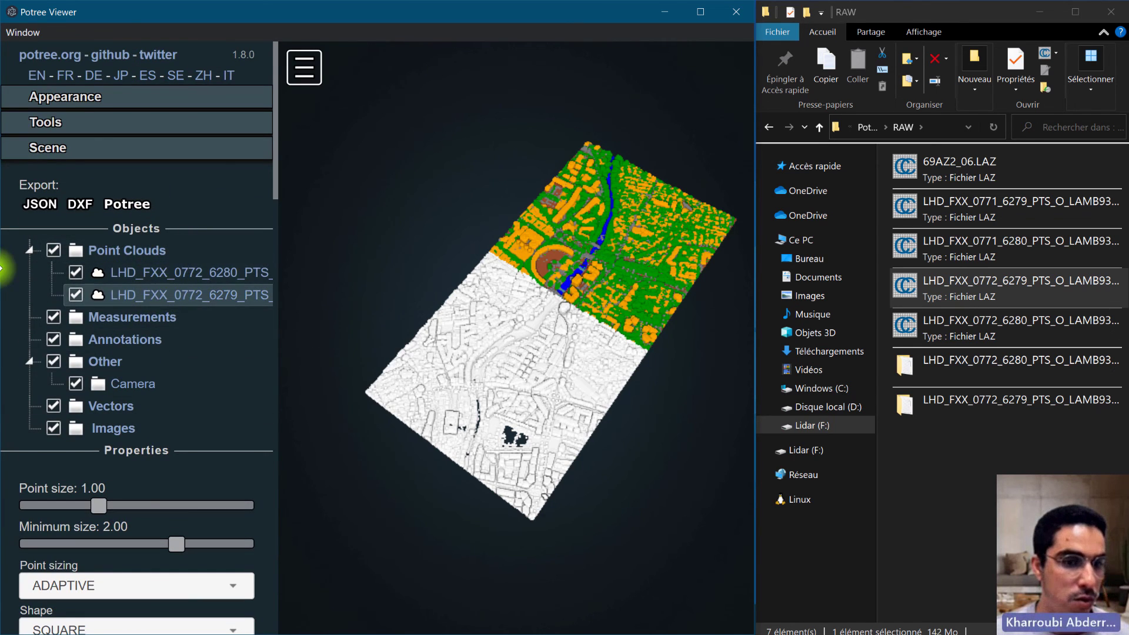
scroll(18, 242, "down", 6)
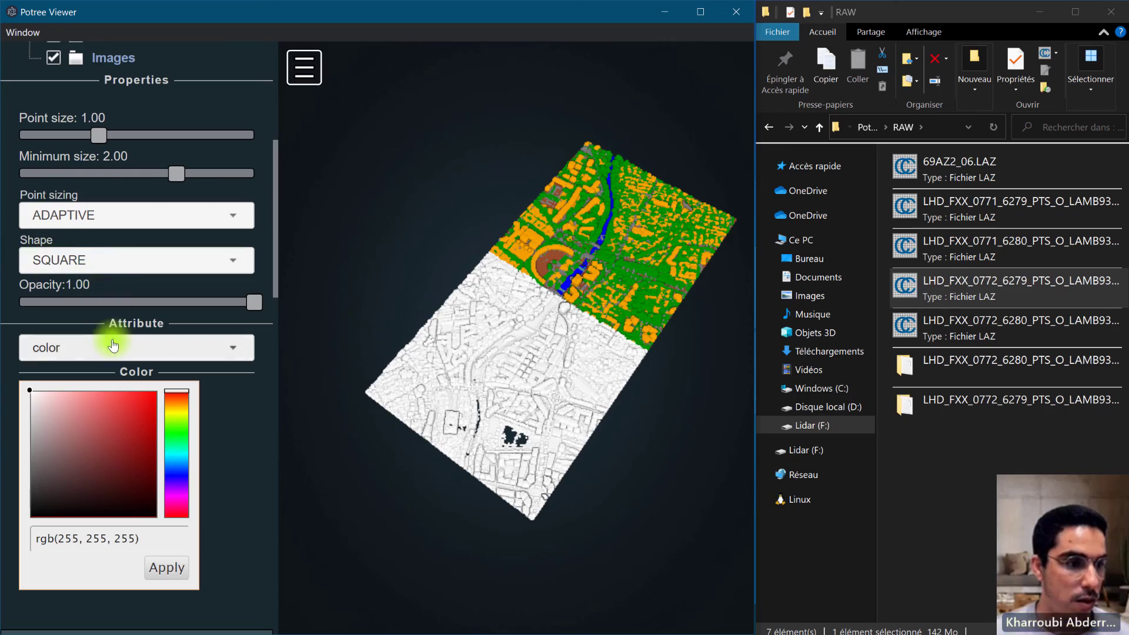
left_click(114, 353)
left_click(65, 596)
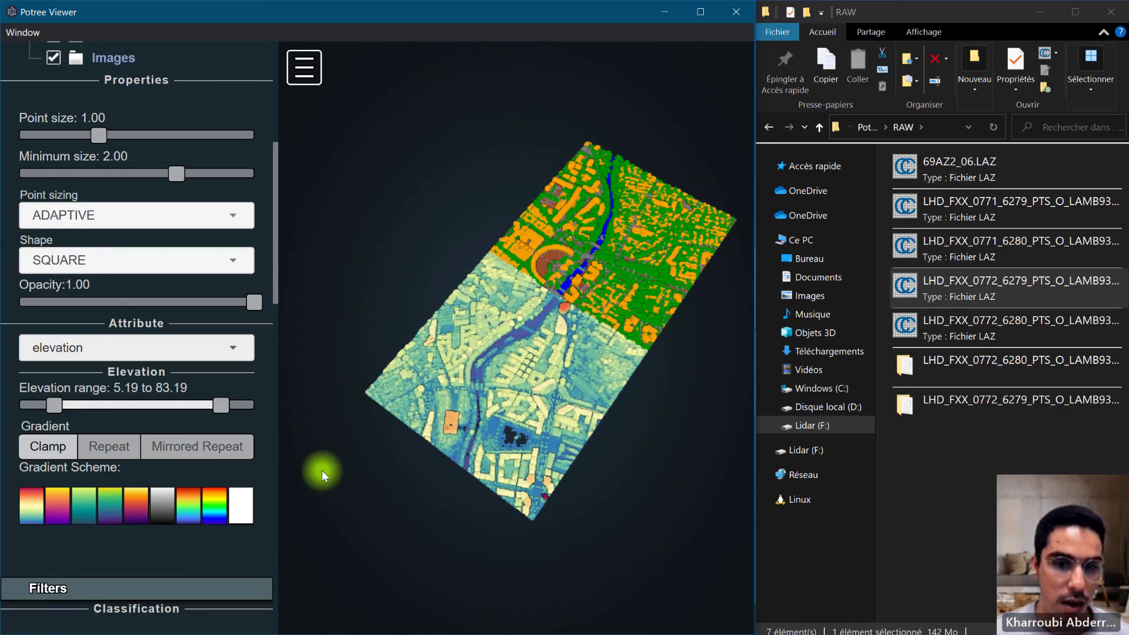
Examine the two adjoining tiles along the river, comparing the elevation colouring with the classification colouring.
left_click_drag(529, 342, 555, 345)
right_click_drag(554, 341, 557, 300)
scroll(544, 243, "up", 6)
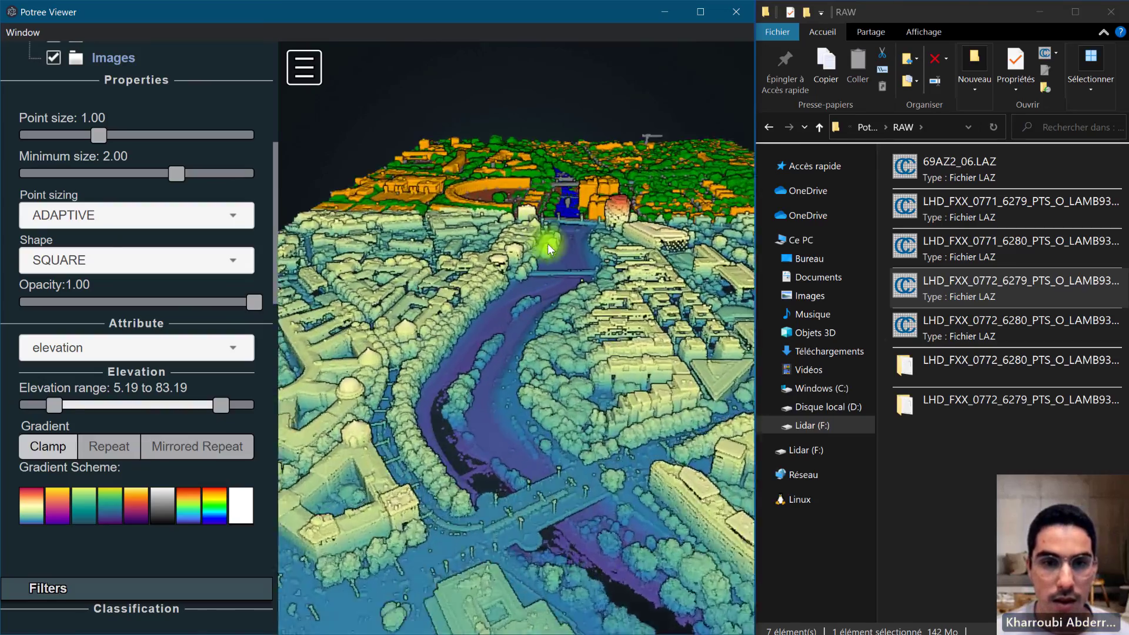
right_click_drag(548, 252, 507, 290)
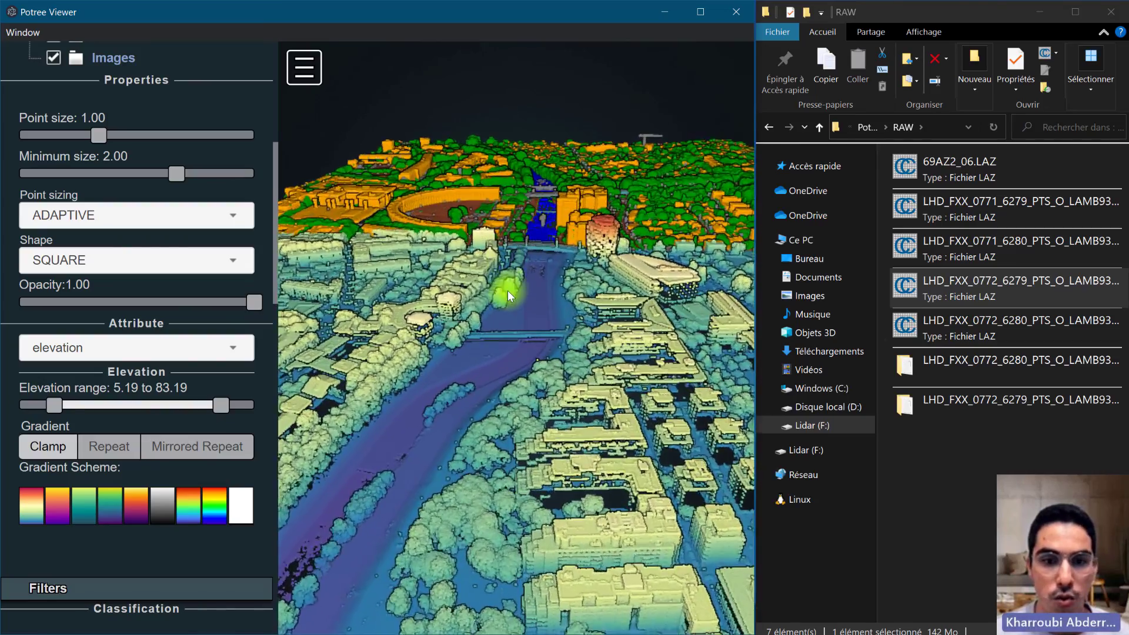
left_click_drag(590, 226, 577, 287)
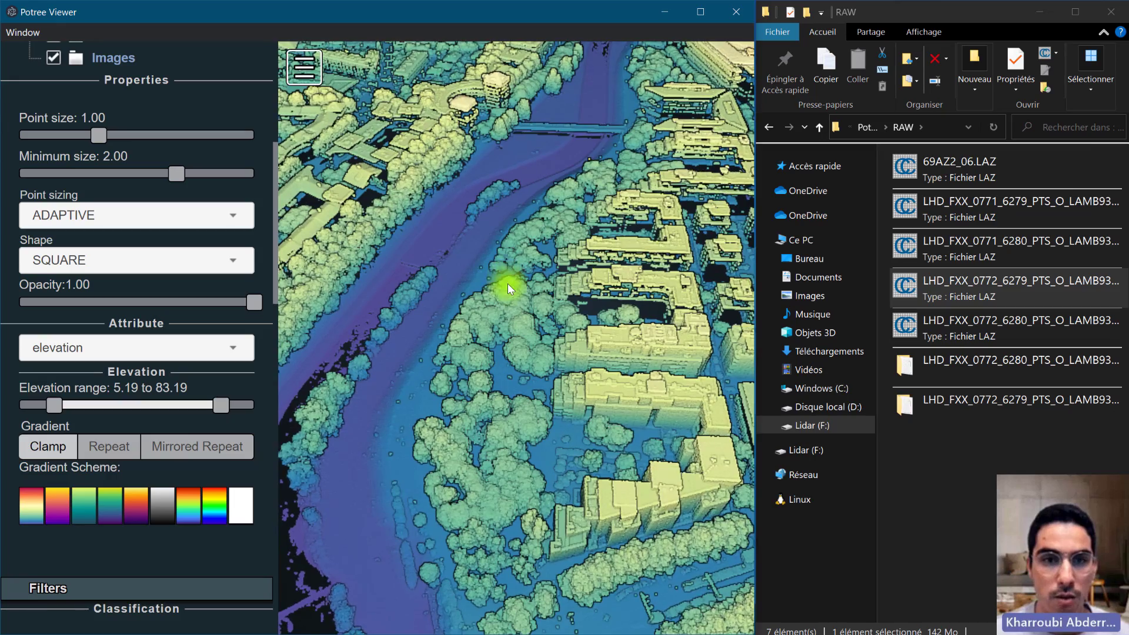
scroll(507, 286, "down", 2)
scroll(507, 282, "down", 4)
right_click_drag(553, 157, 490, 309)
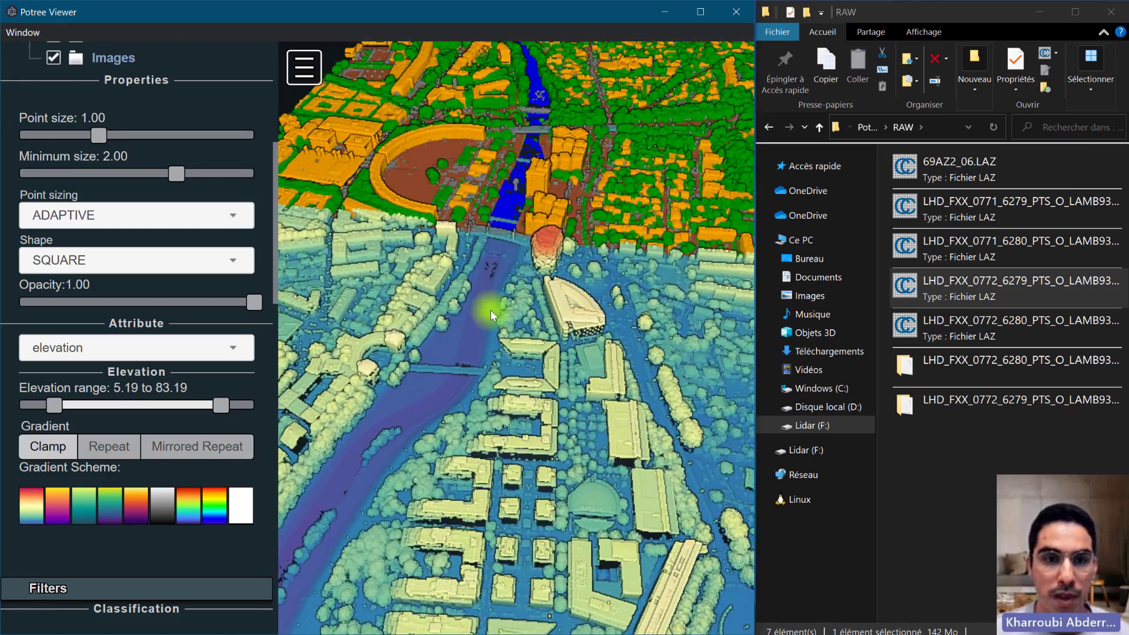
right_click_drag(529, 228, 499, 318)
Close the Potree viewer and maximise the File Explorer window showing the RAW folder.
left_click(968, 461)
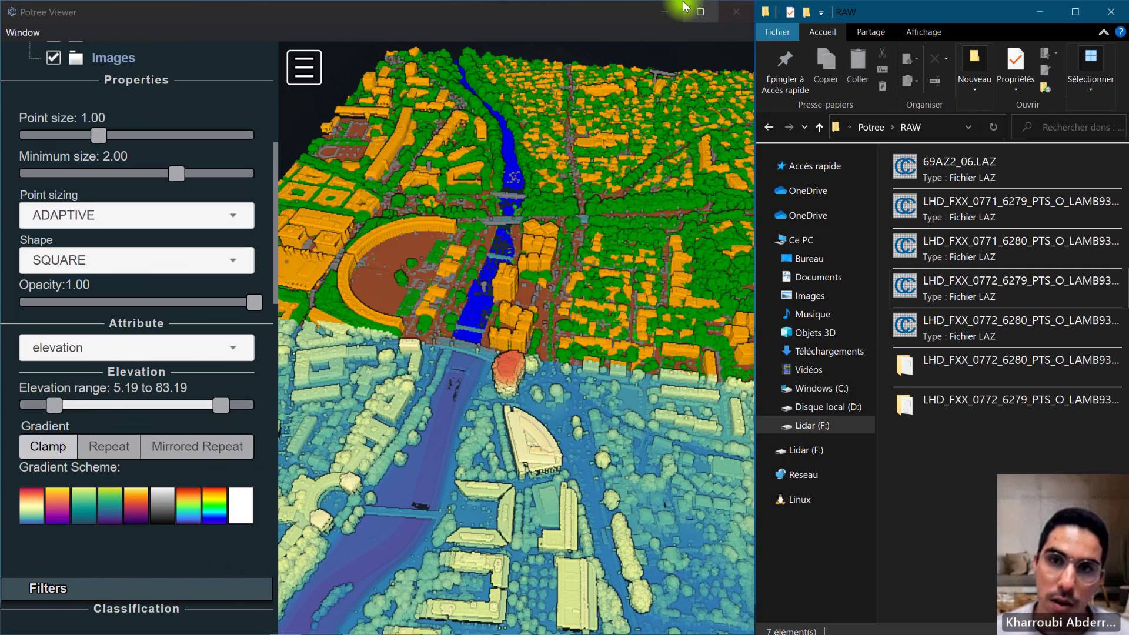
left_click(723, 9)
left_click(1075, 12)
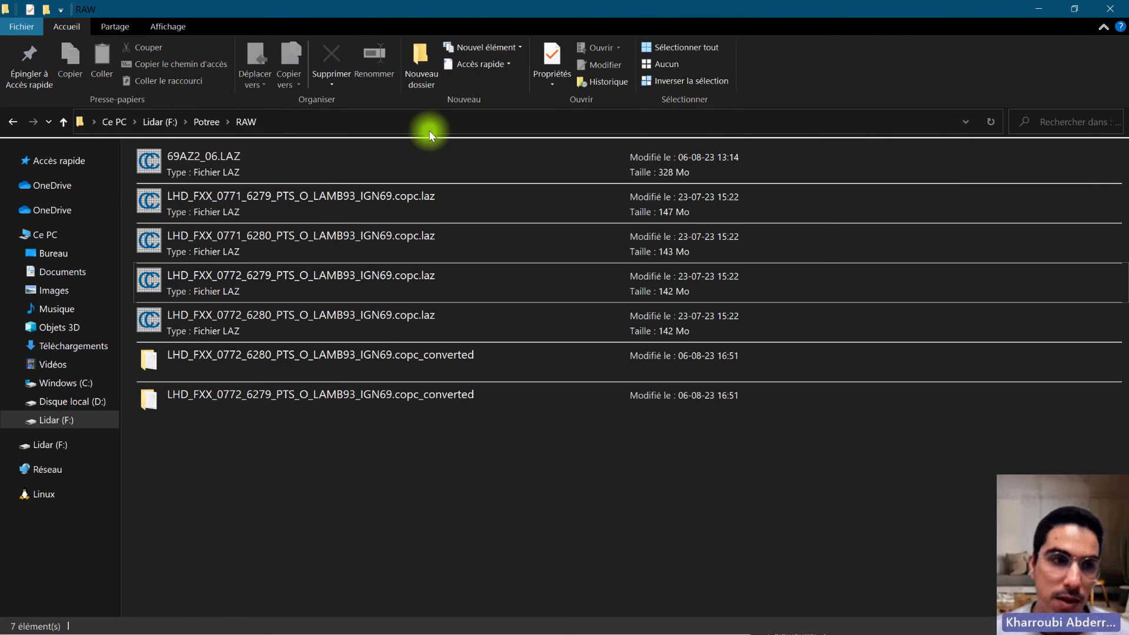
Look inside the PotreeConverter_windows_x64 folder of the Potree directory and return to that directory.
left_click(205, 121)
double_click(217, 203)
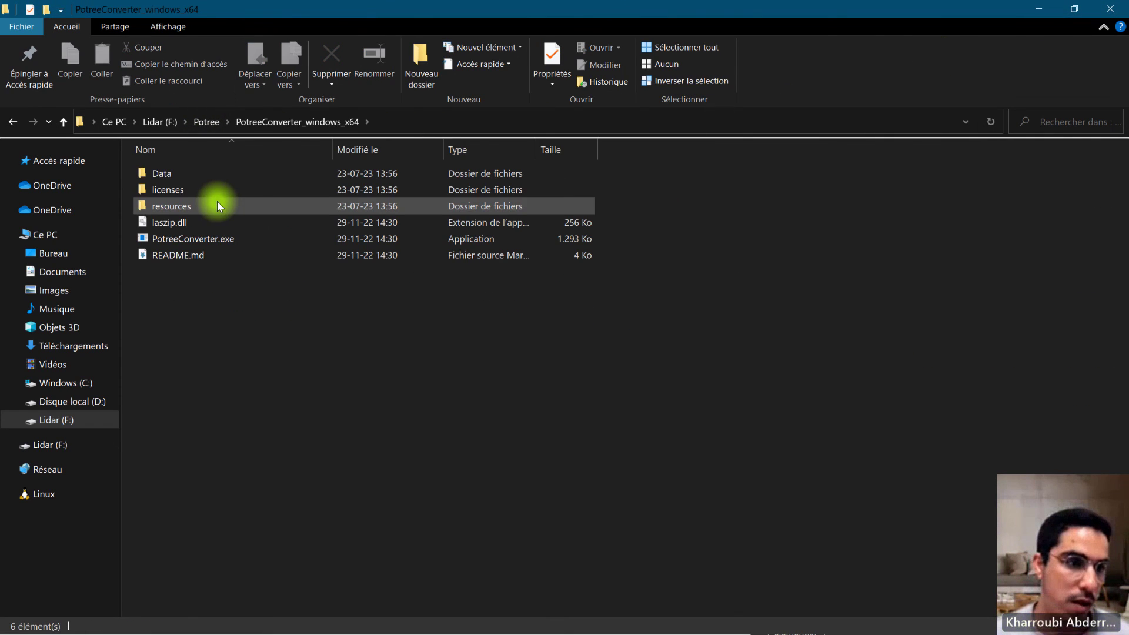
key("BackSpace")
Examine the application files in the PotreeDesktop_1.8.1_x64_windows folder and return to the Potree directory.
left_click(238, 224)
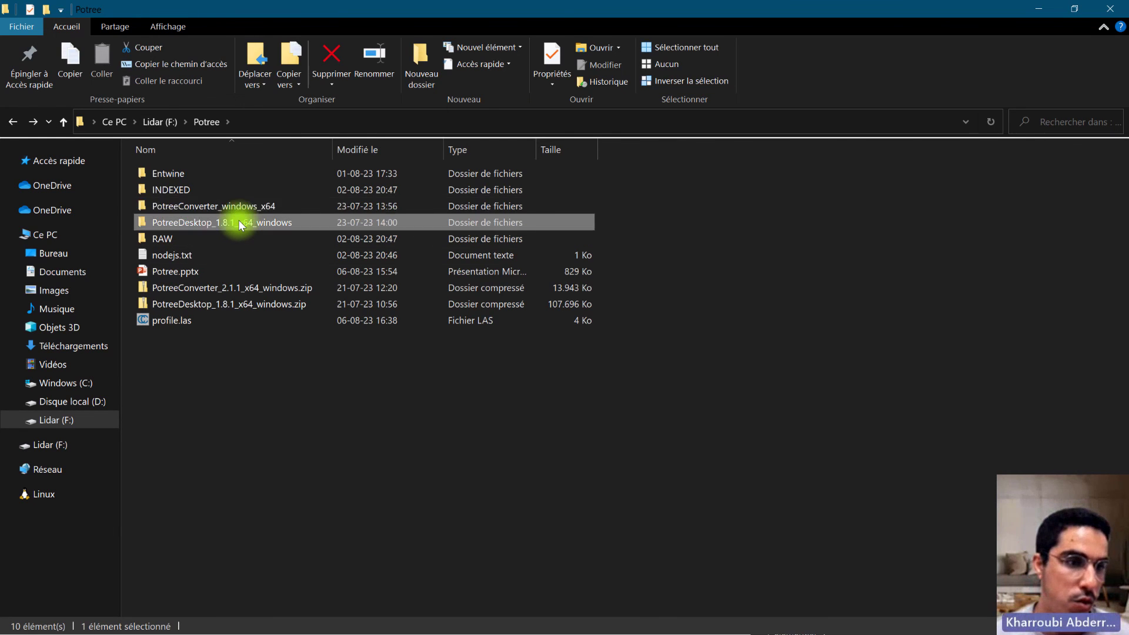
double_click(241, 224)
left_click_drag(260, 380, 160, 145)
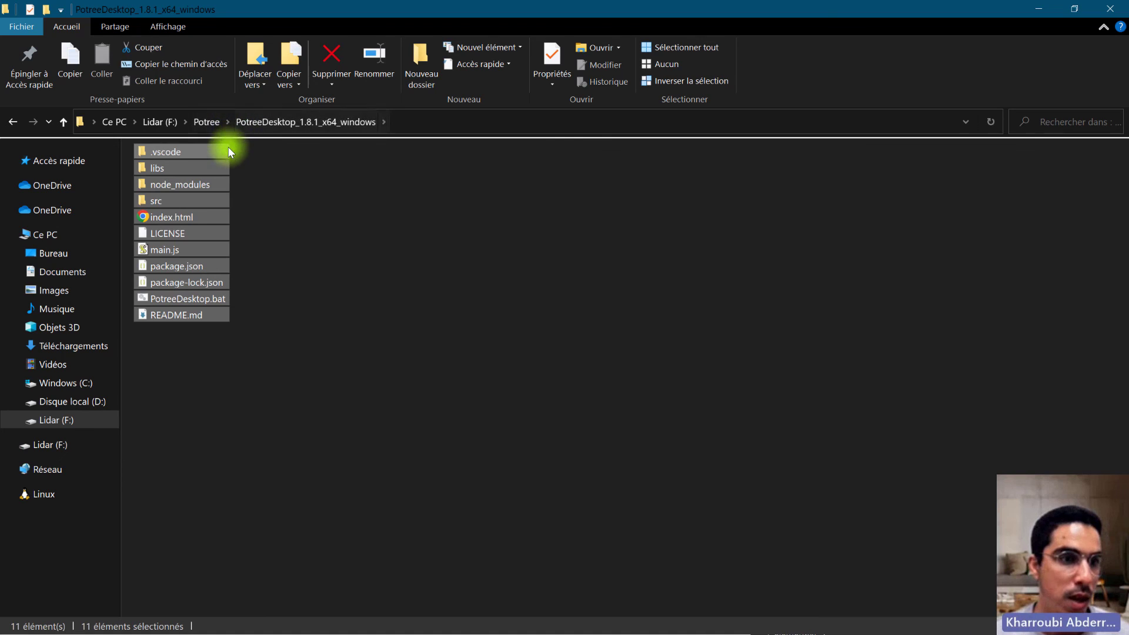
left_click(263, 381)
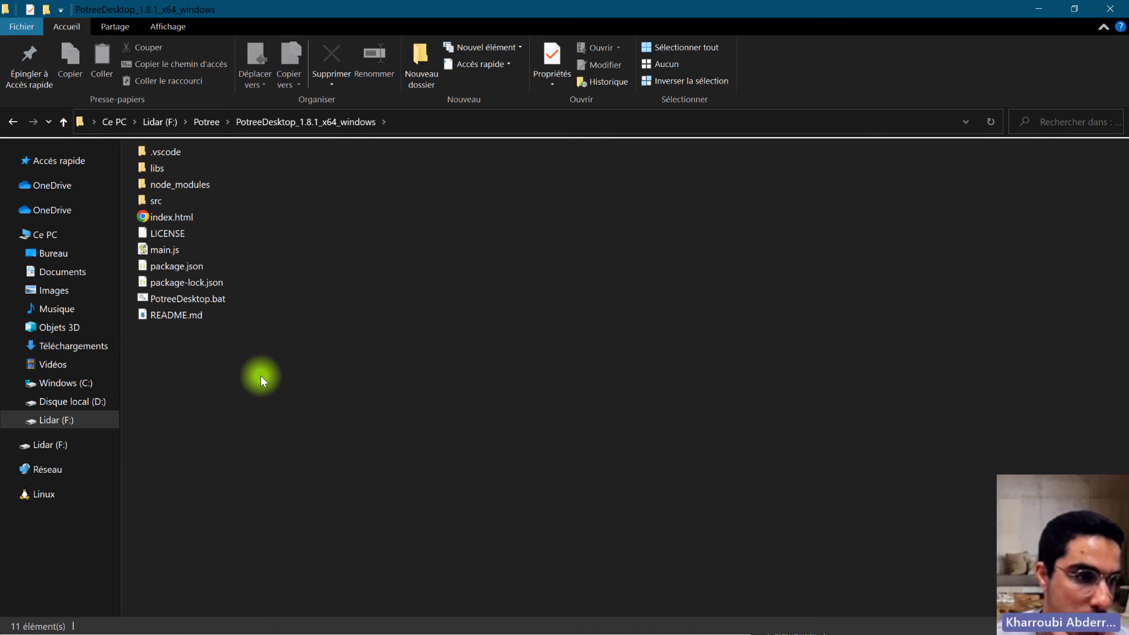
key("alt+Left")
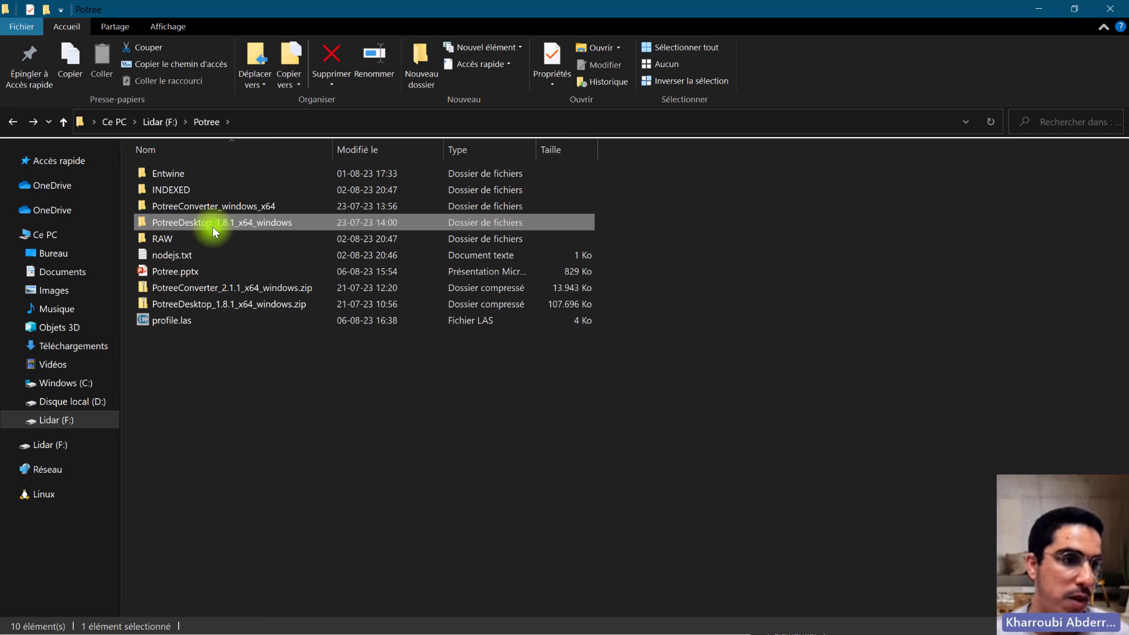
Examine the metadata.json file entry in the LiDAR_Merged folder under INDEXED and return to the Potree directory.
left_click(201, 189)
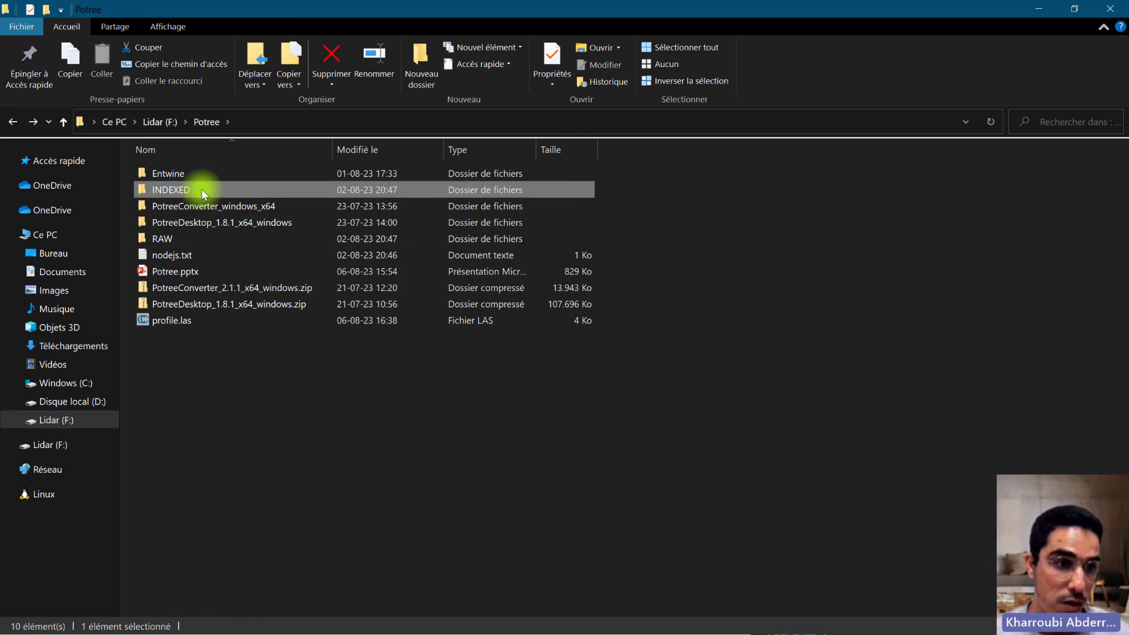
double_click(201, 188)
double_click(230, 178)
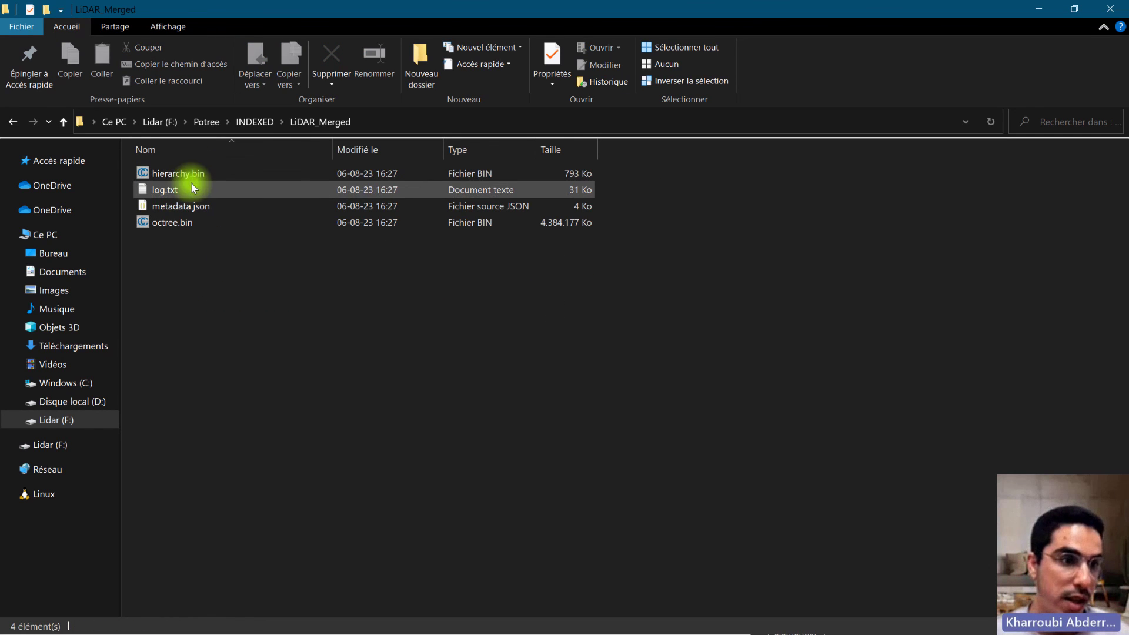
left_click(171, 208)
left_click_drag(192, 205, 210, 203)
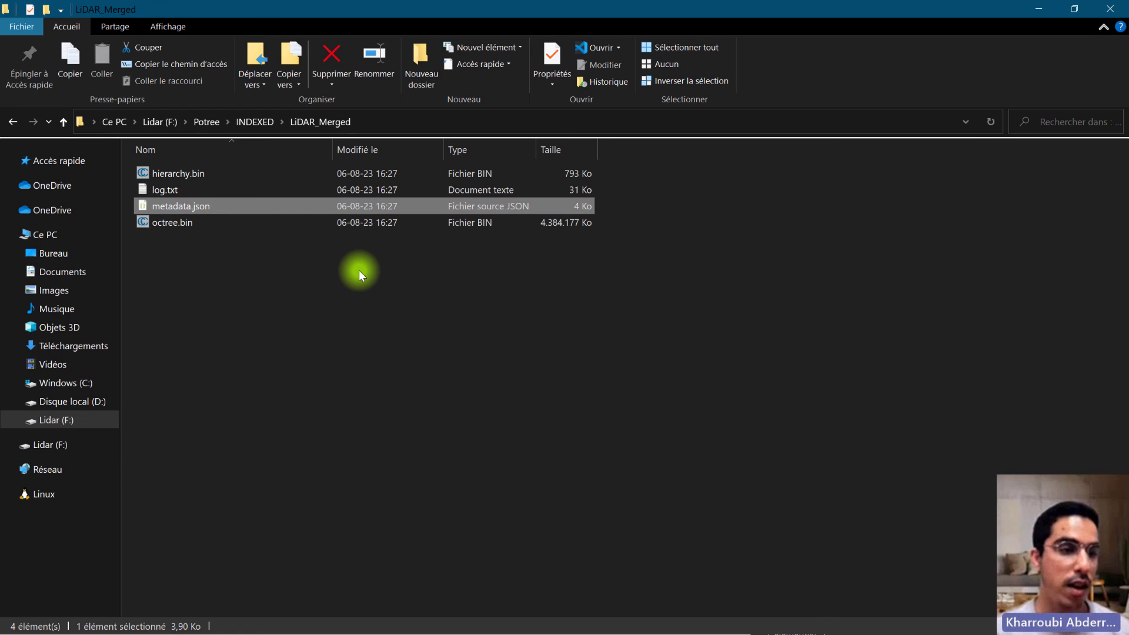
left_click_drag(156, 204, 482, 492)
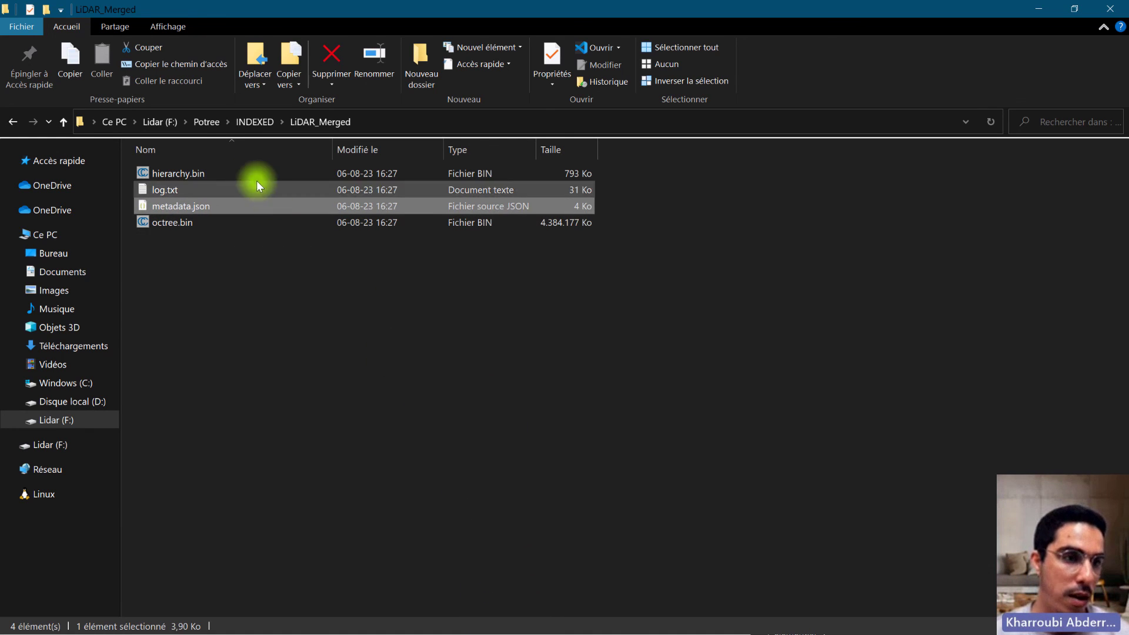
left_click(203, 127)
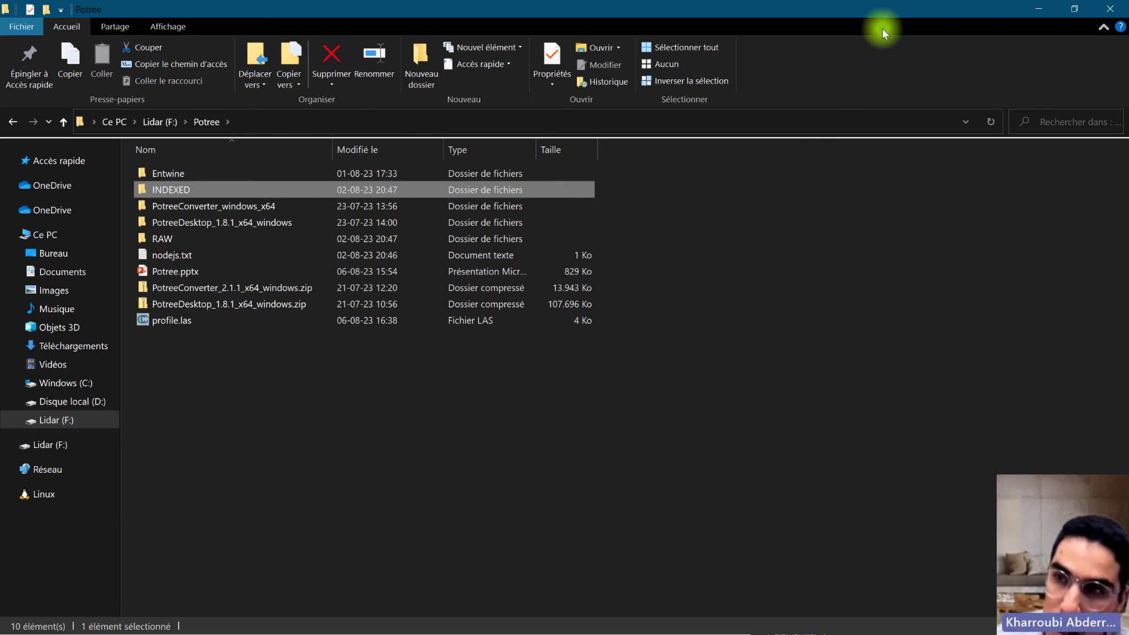